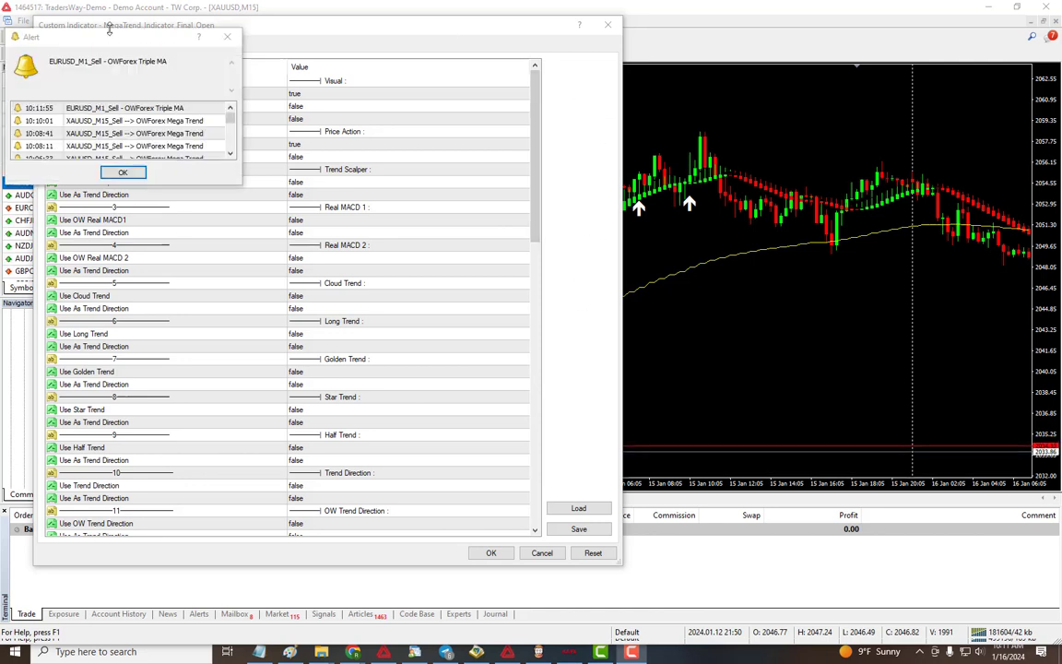
Step: Reset all MegaTrend_Indicator_Final_Open inputs to defaults, leaving Use MA and Use Heiken Ashi off
drag(104, 39, 831, 104)
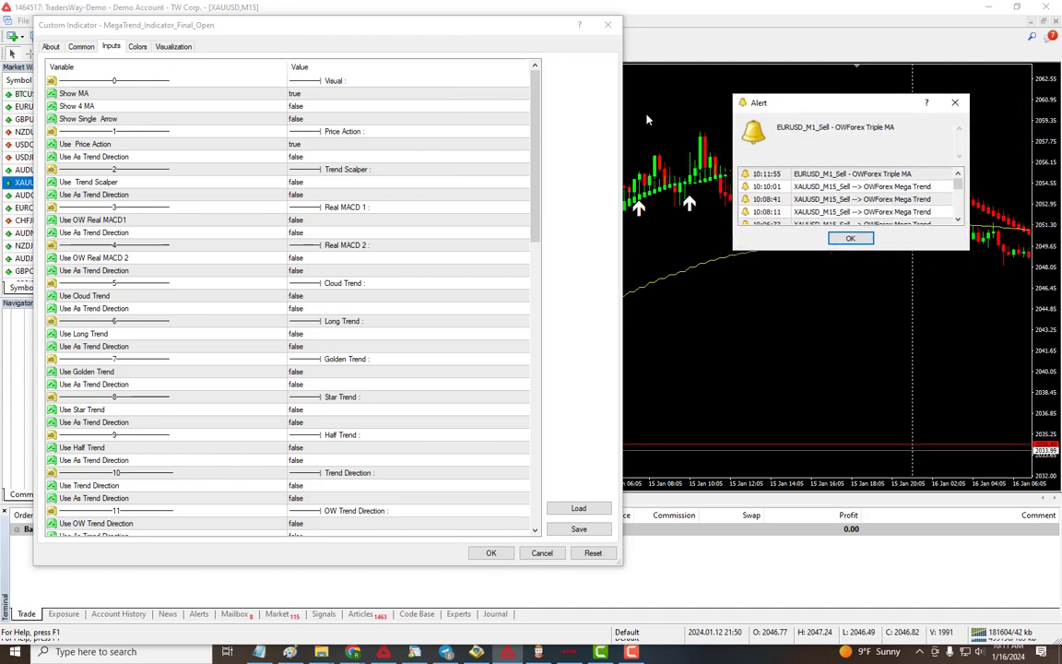
click(361, 145)
scroll(395, 366, down, 8)
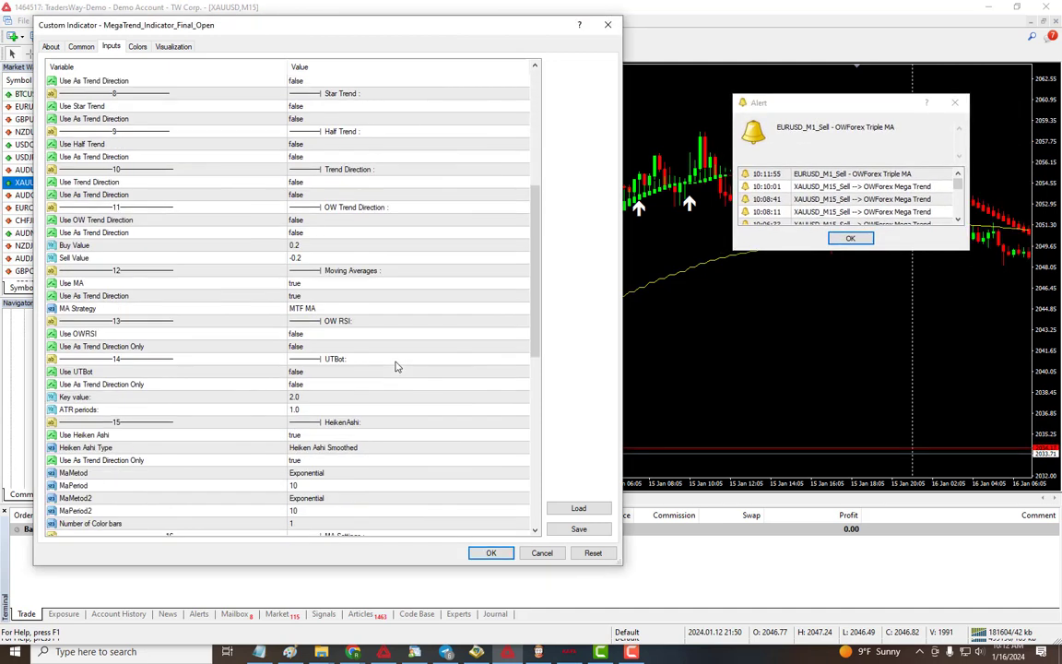
click(321, 288)
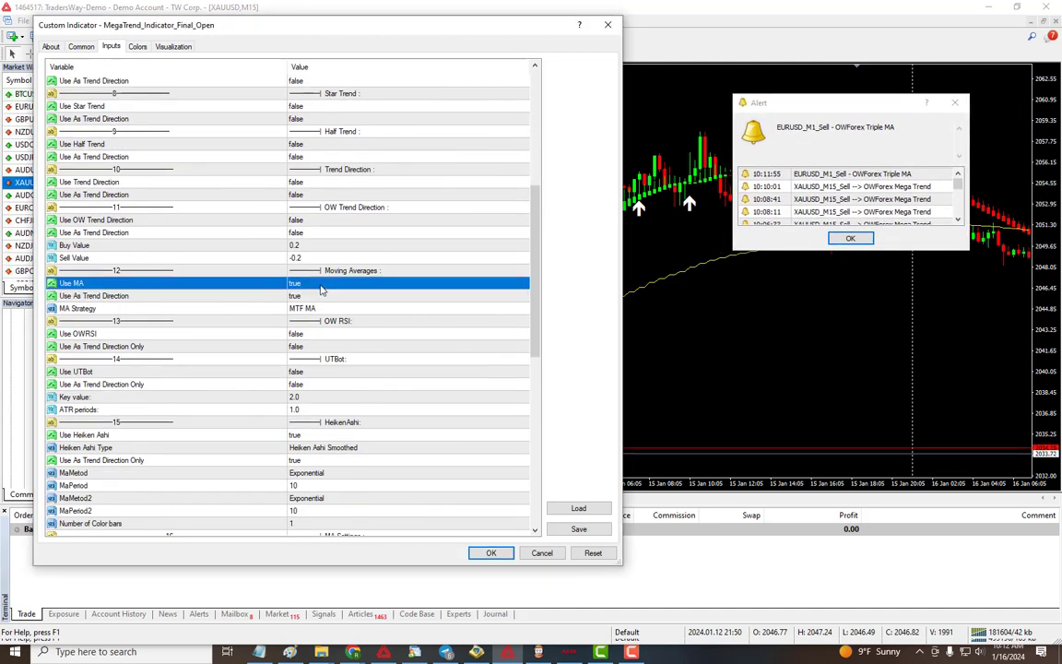
scroll(398, 287, down, 5)
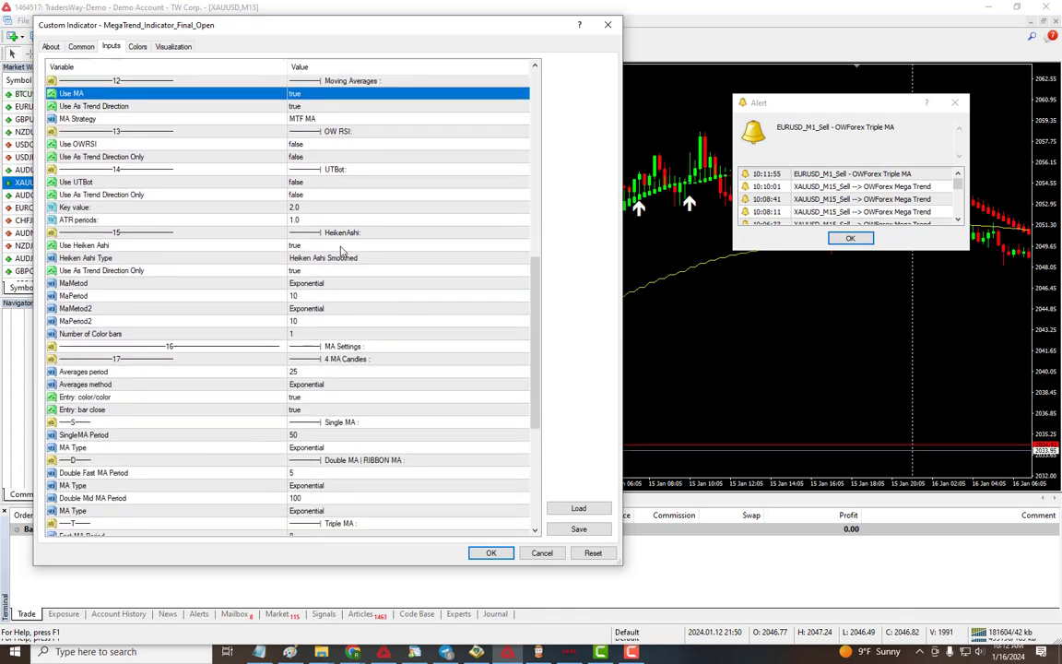
click(595, 554)
Step: Dismiss the alert, then set Use Heiken Ashi to true with Heiken Ashi Type Smoothed and apply
scroll(415, 277, up, 15)
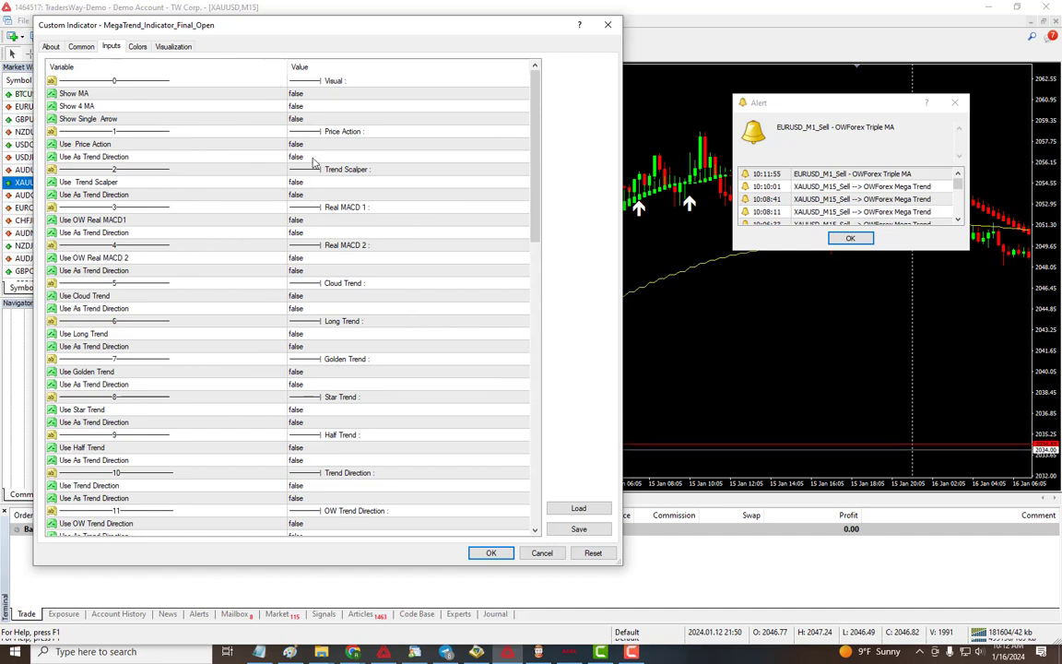
click(850, 238)
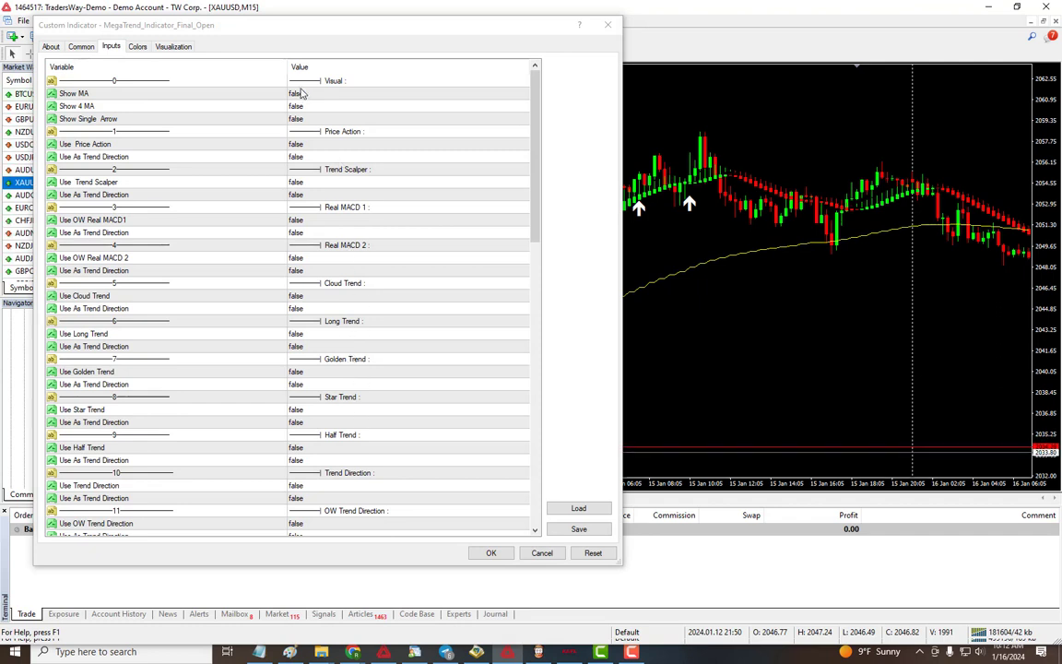
scroll(385, 350, down, 15)
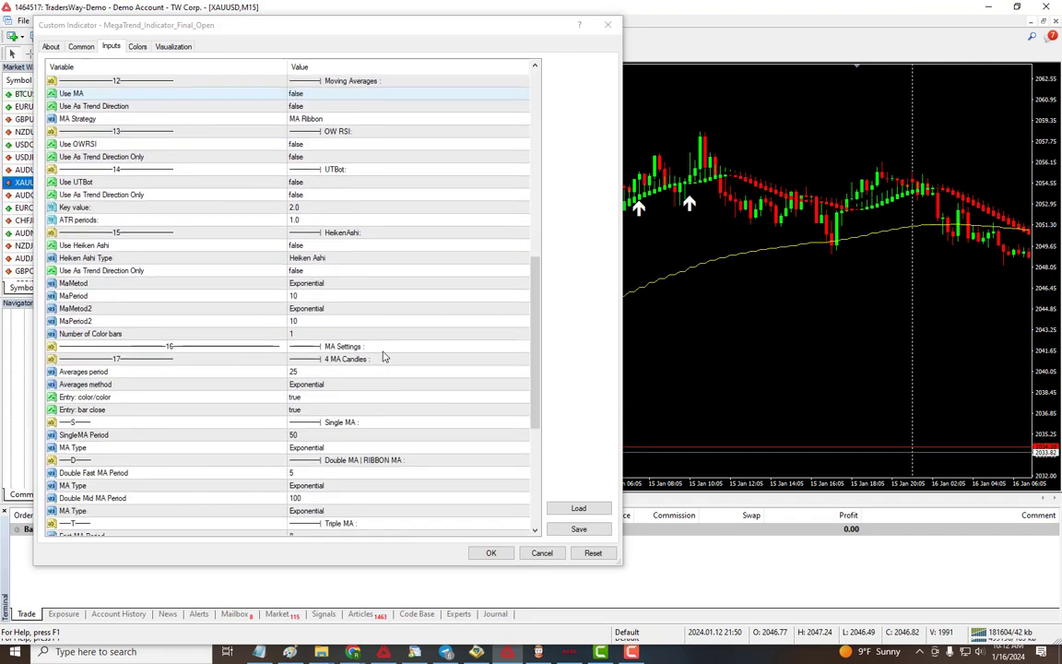
click(338, 245)
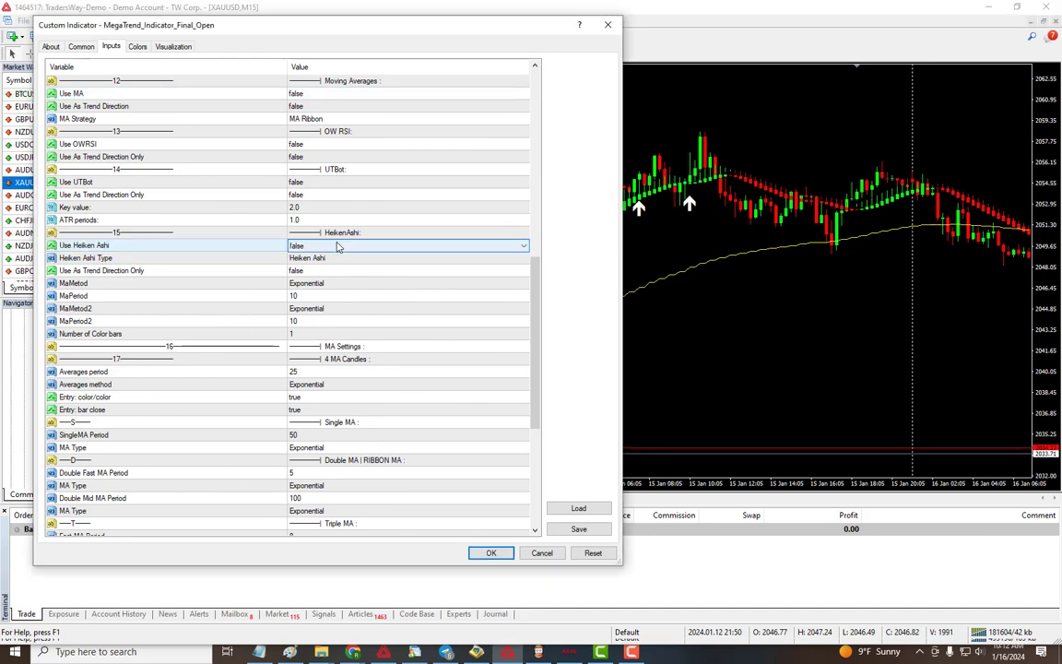
click(339, 245)
click(350, 258)
click(352, 258)
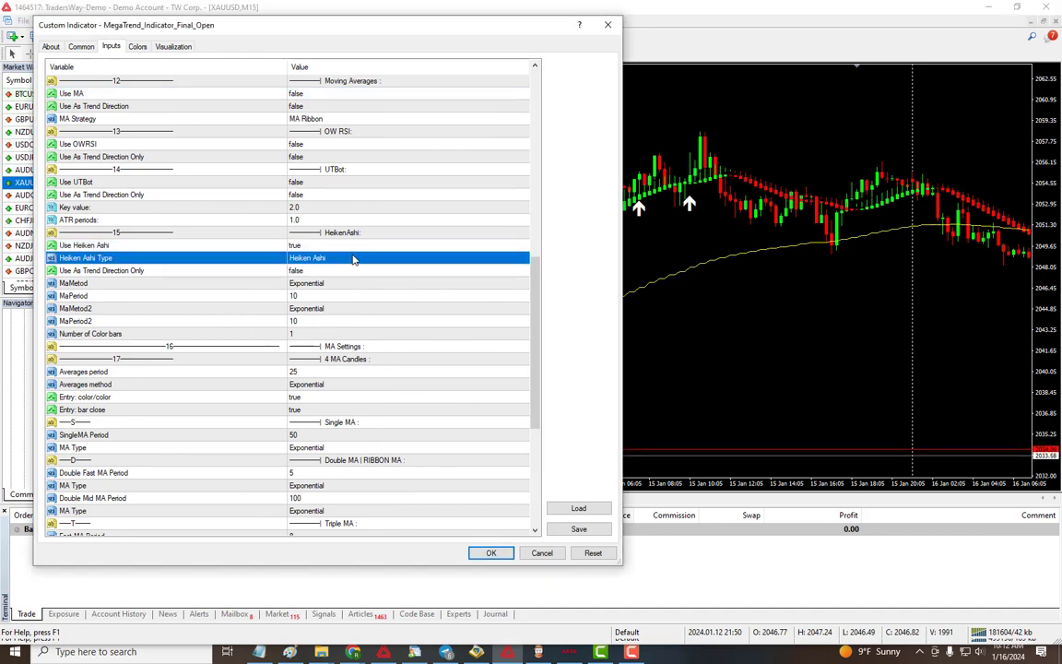
click(341, 258)
click(332, 278)
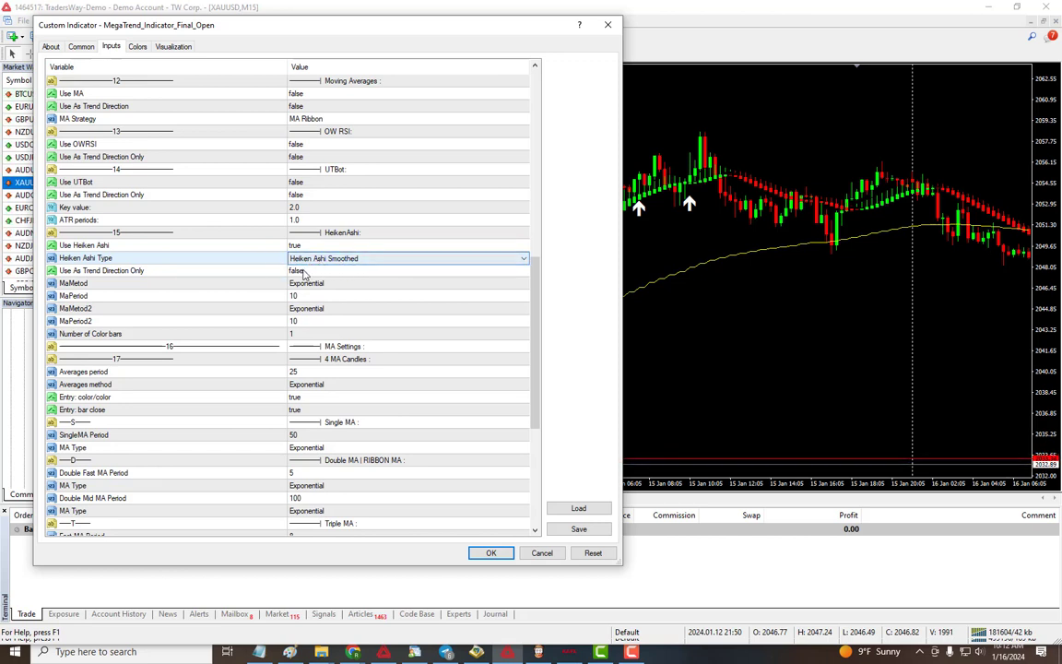
click(302, 271)
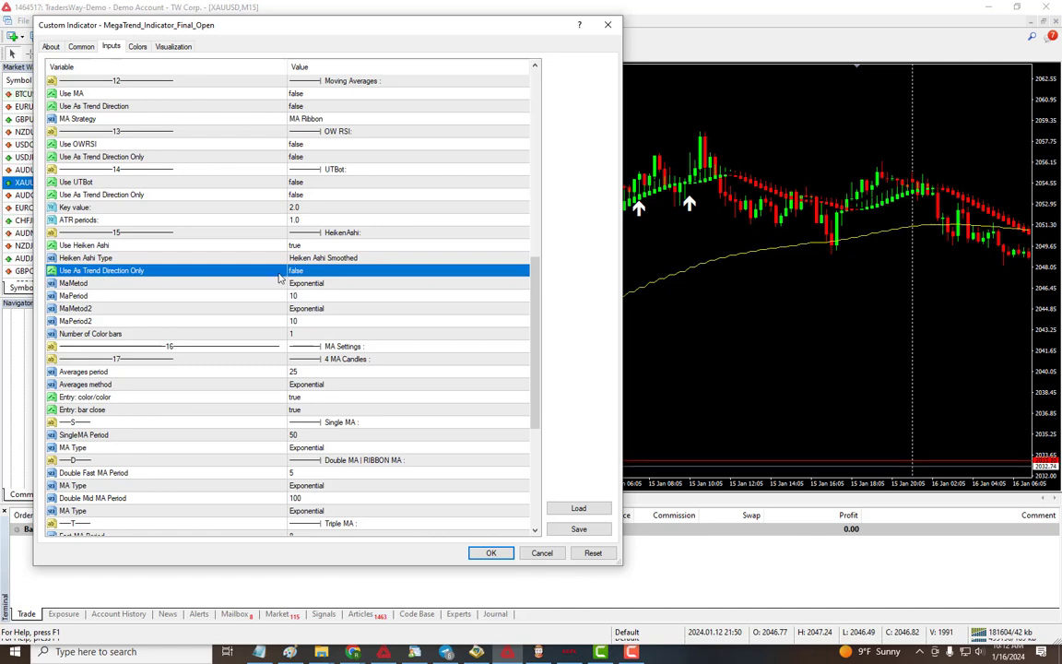
click(491, 553)
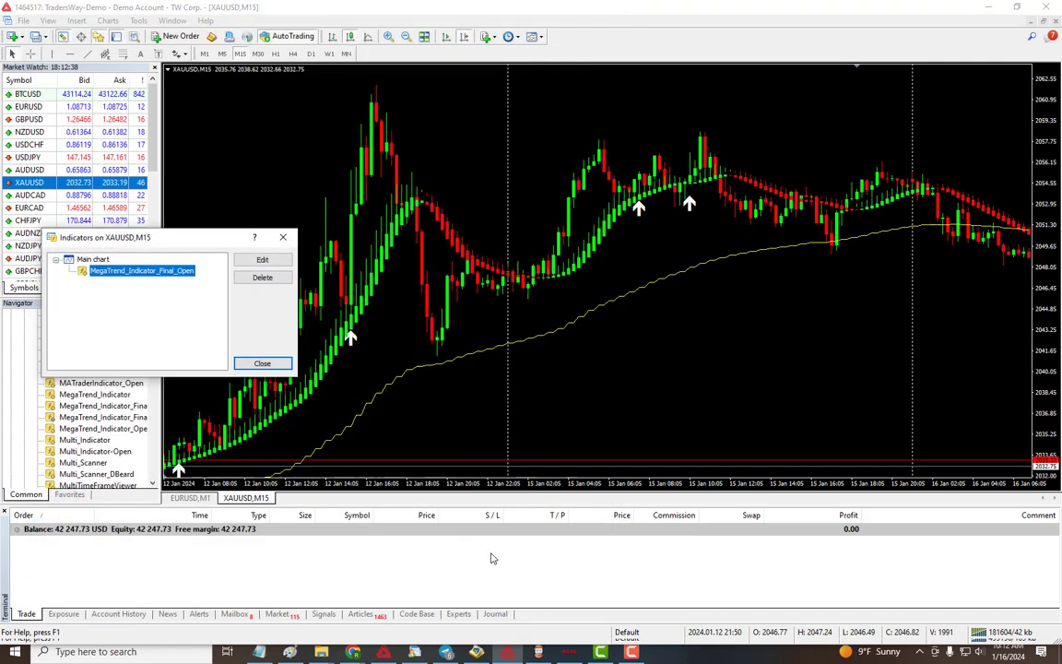
Step: Close the indicators list and scroll the XAUUSD chart back to review arrows on 9–11 Jan bars
click(260, 364)
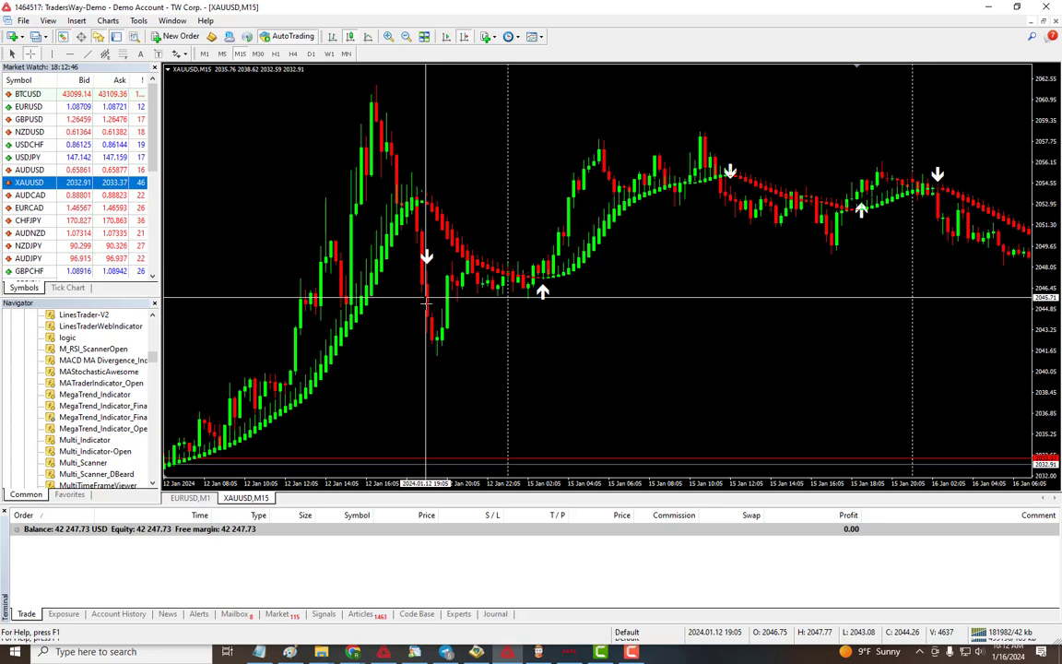
mouse_move(544, 292)
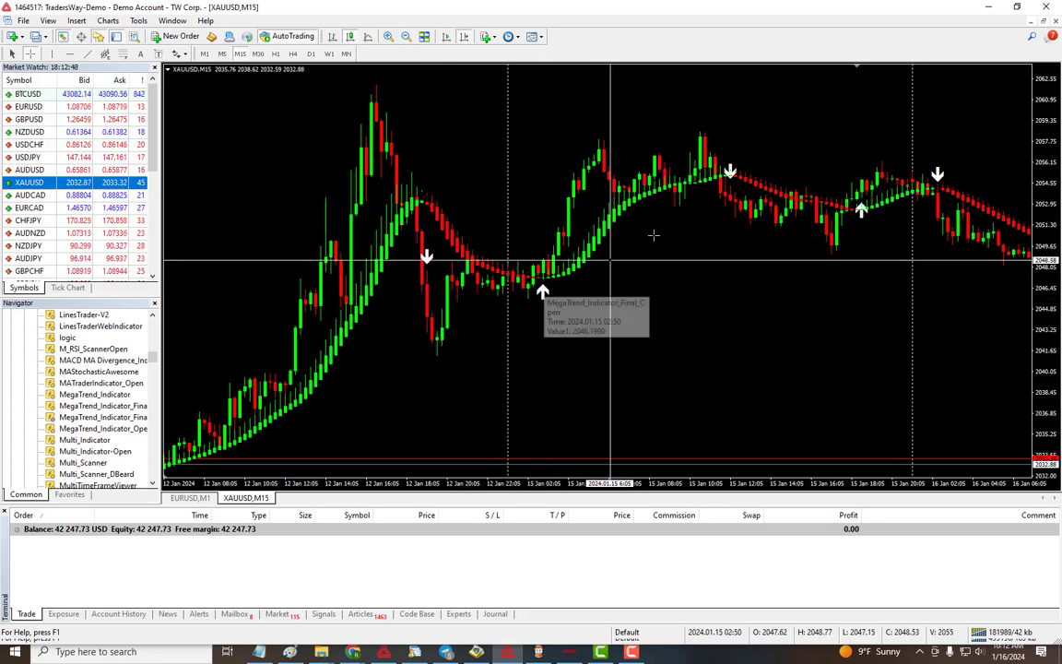
mouse_move(727, 195)
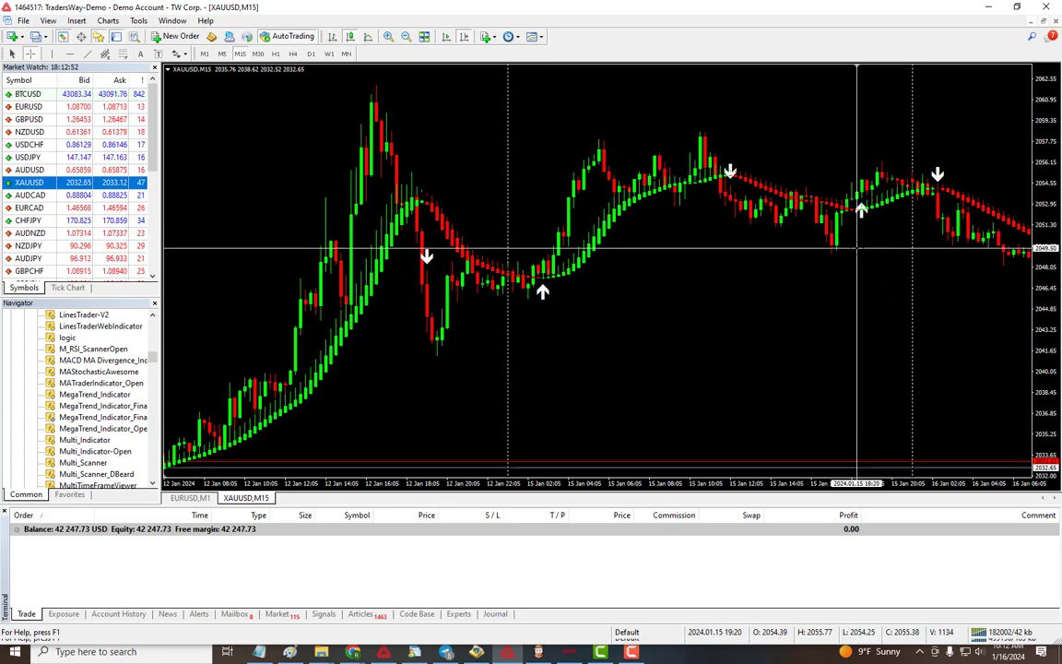
drag(812, 267, 483, 203)
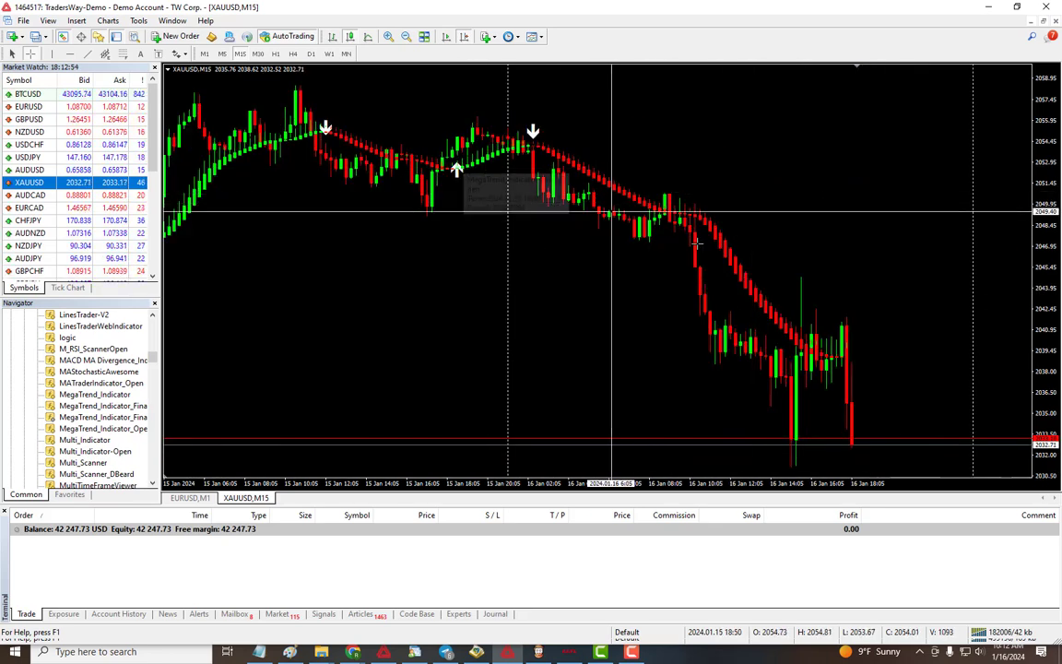
scroll(534, 287, up, 10)
scroll(540, 305, up, 3)
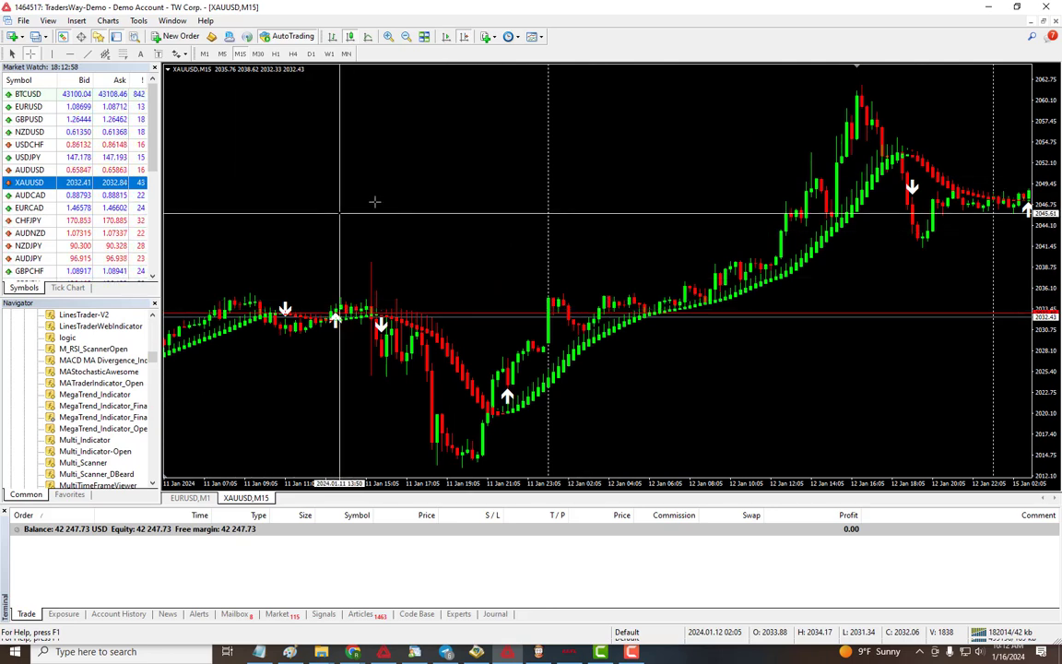
scroll(396, 199, up, 5)
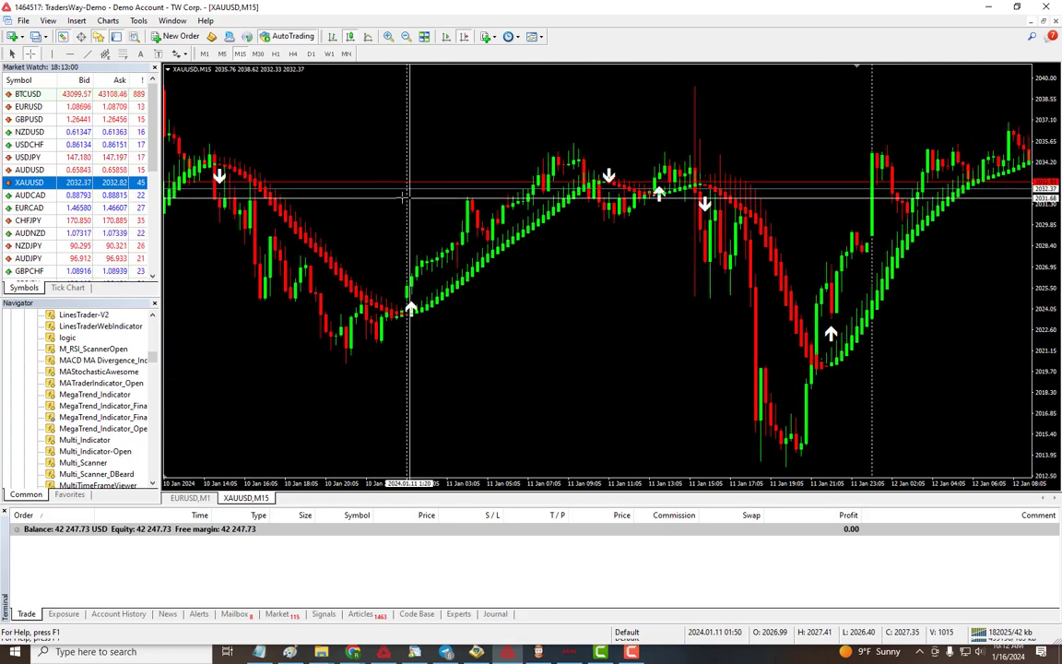
scroll(408, 199, up, 5)
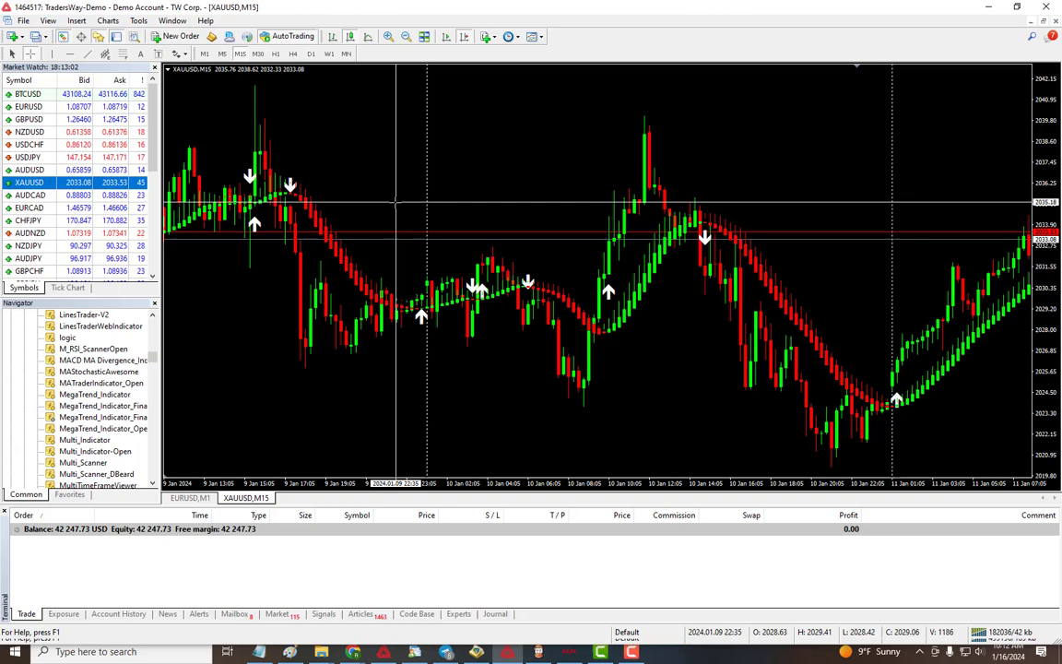
scroll(475, 201, up, 3)
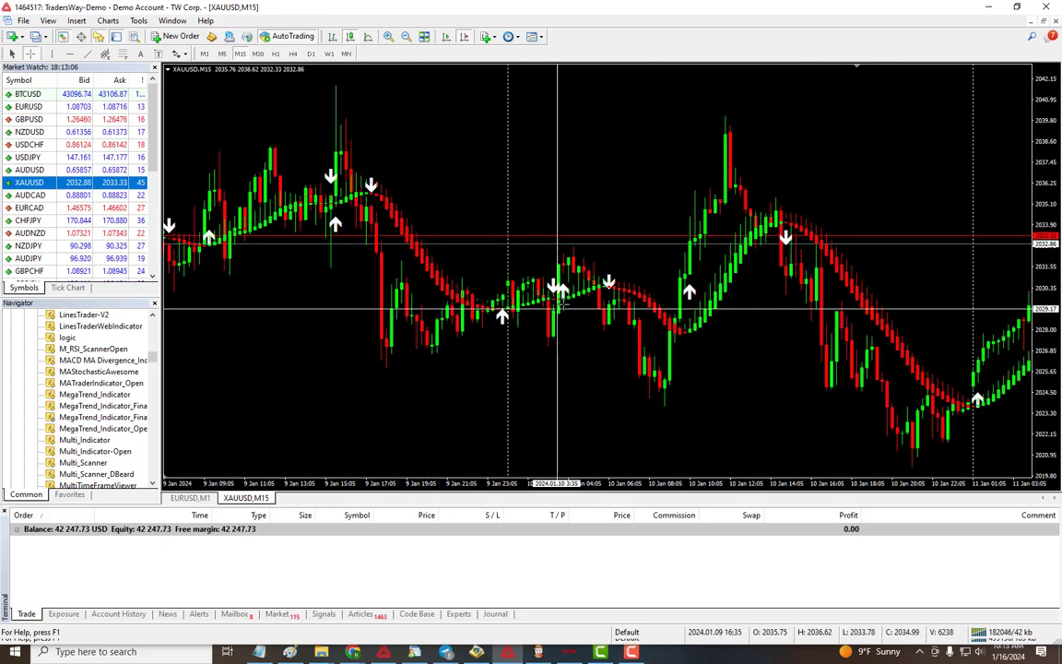
mouse_move(613, 288)
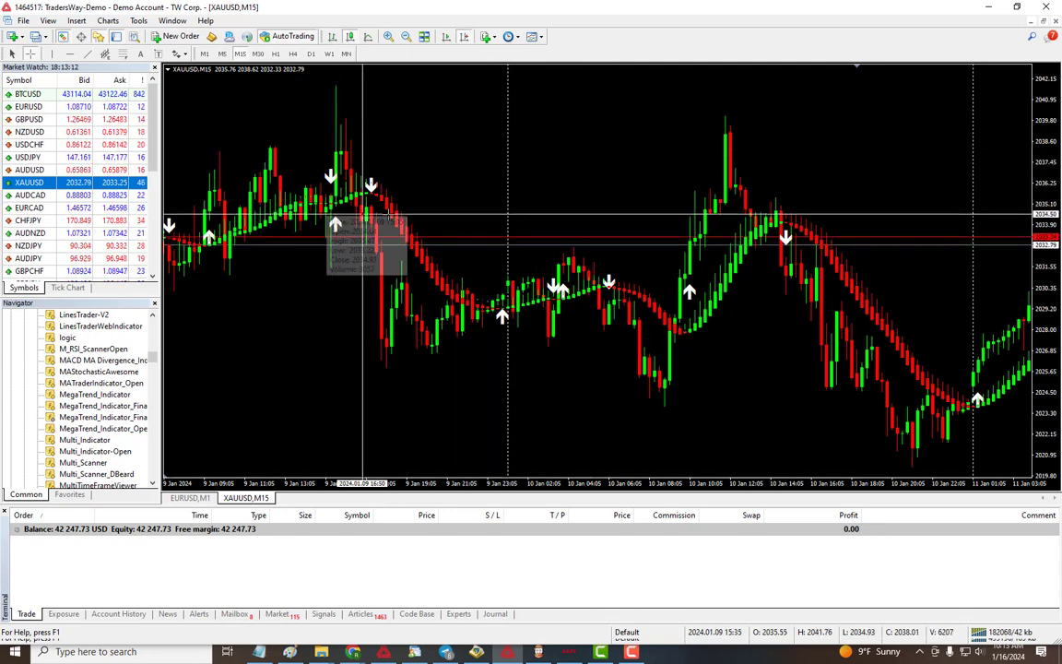
Step: Open MegaTrend_Indicator_Final_Open from the Indicators List and apply Number of Color bars 3
right_click(397, 106)
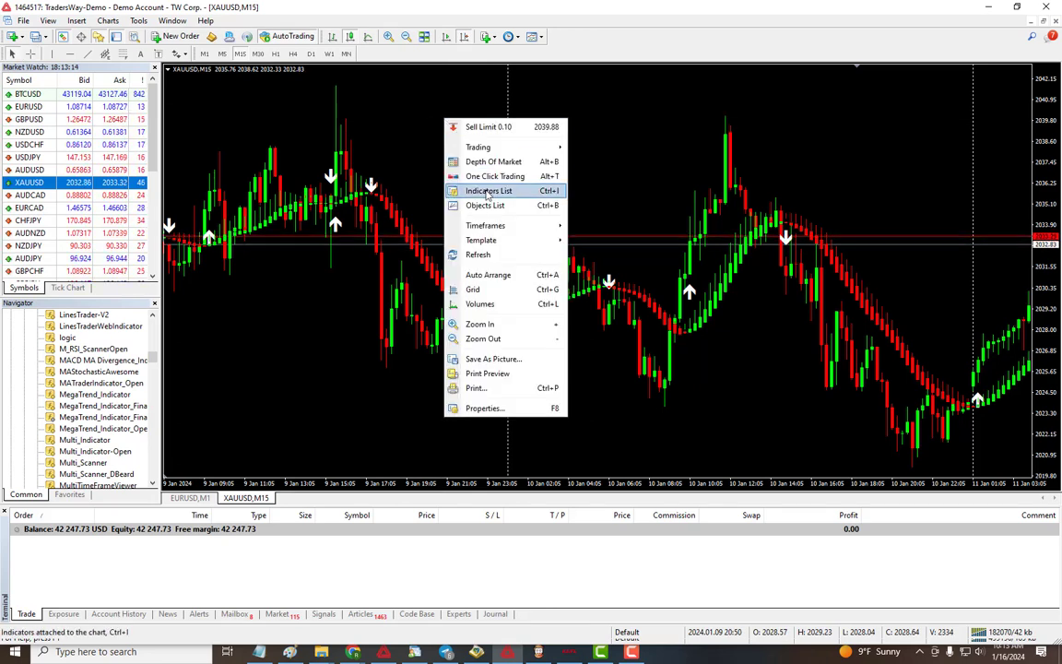
click(443, 179)
double_click(134, 270)
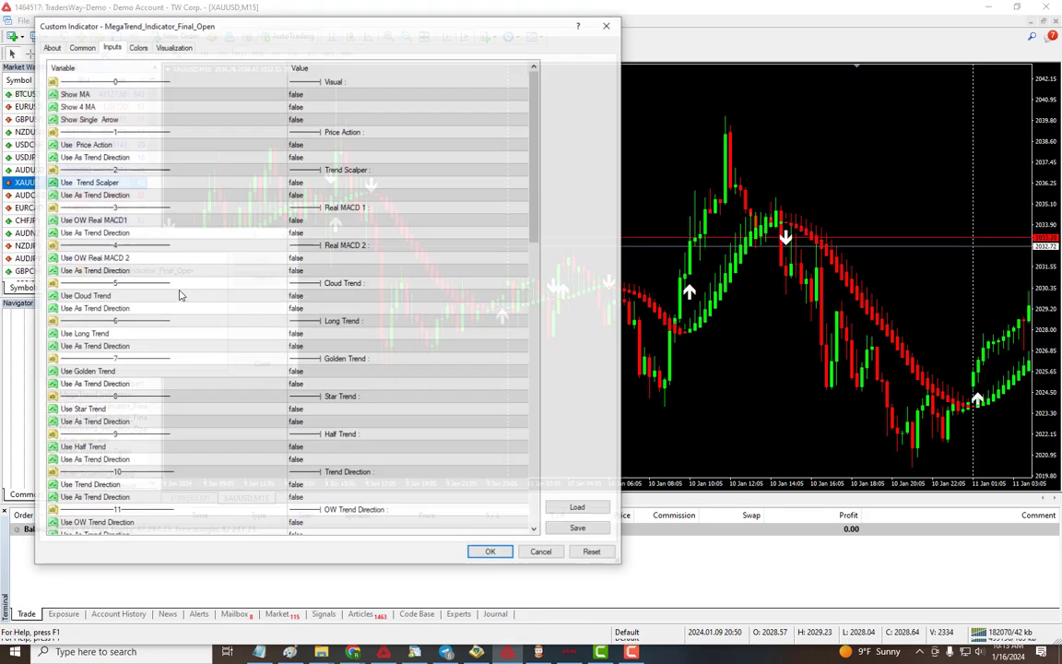
scroll(307, 376, down, 6)
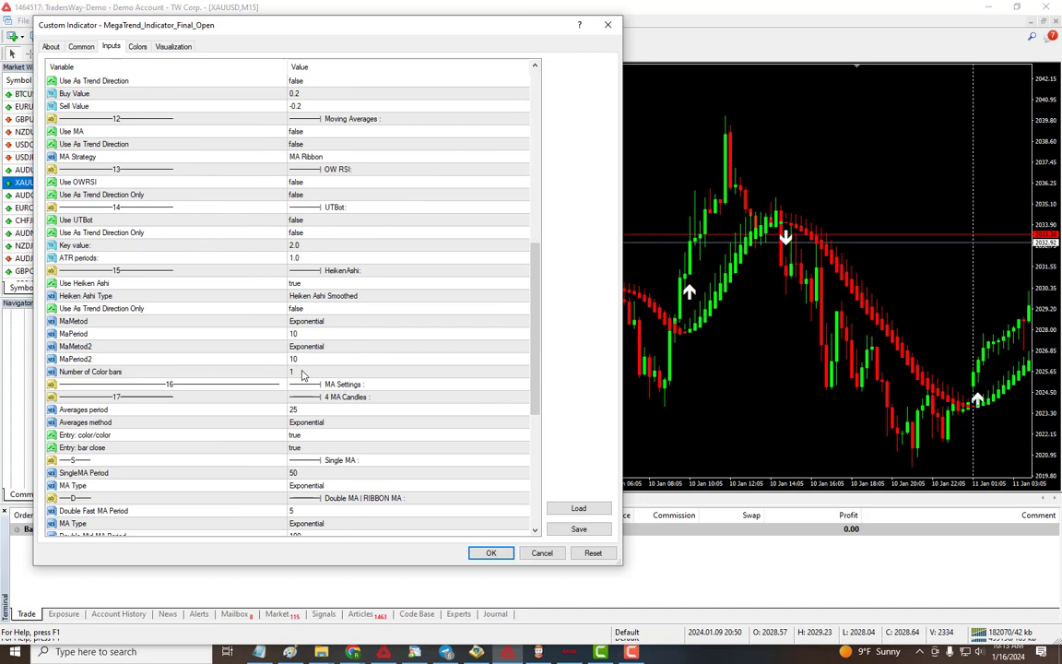
click(305, 372)
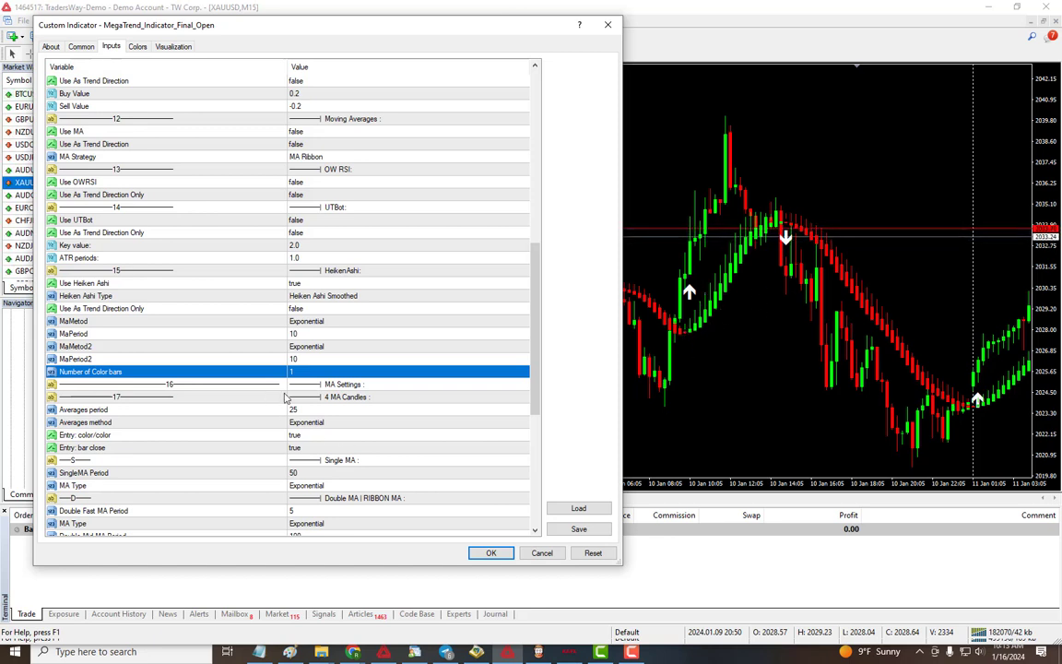
click(310, 373)
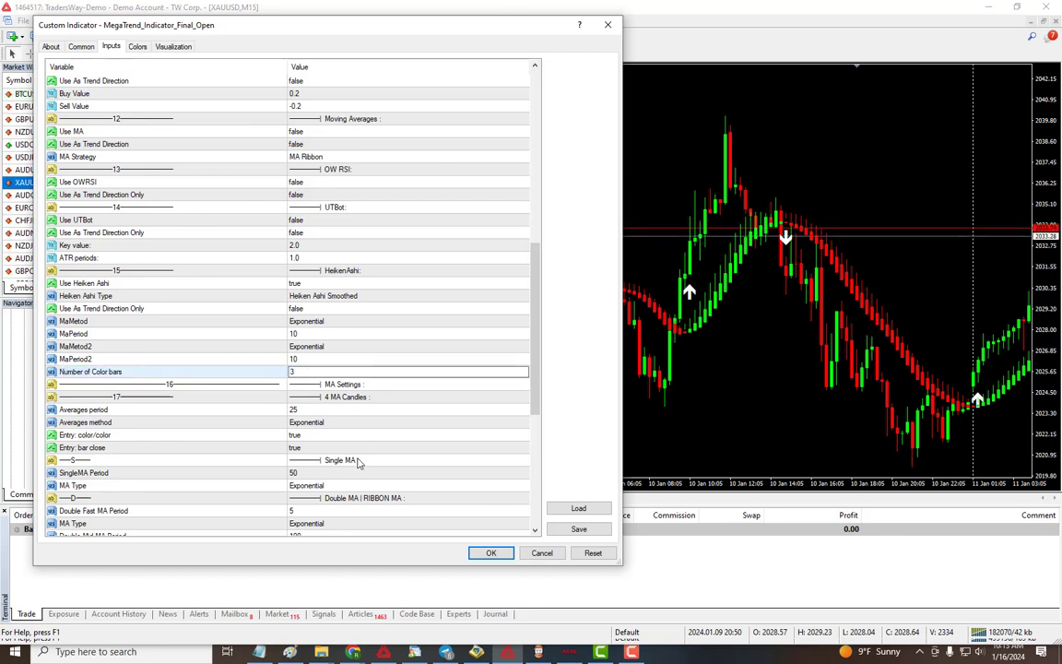
click(490, 554)
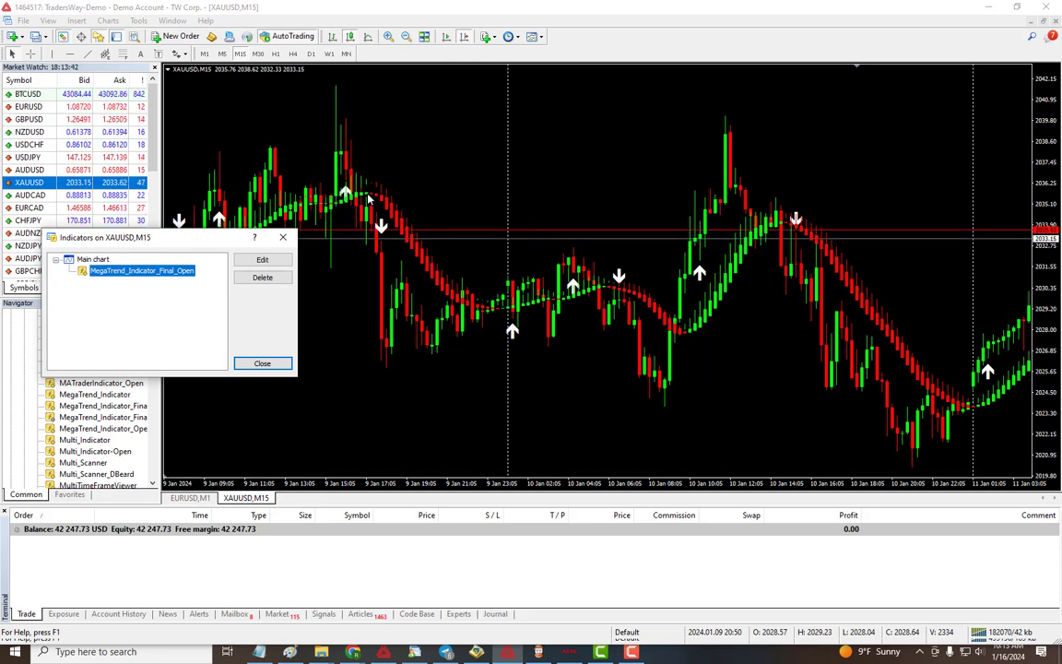
Step: Reopen the MegaTrend settings, reset inputs to defaults, and set Use Heiken Ashi to true
double_click(153, 272)
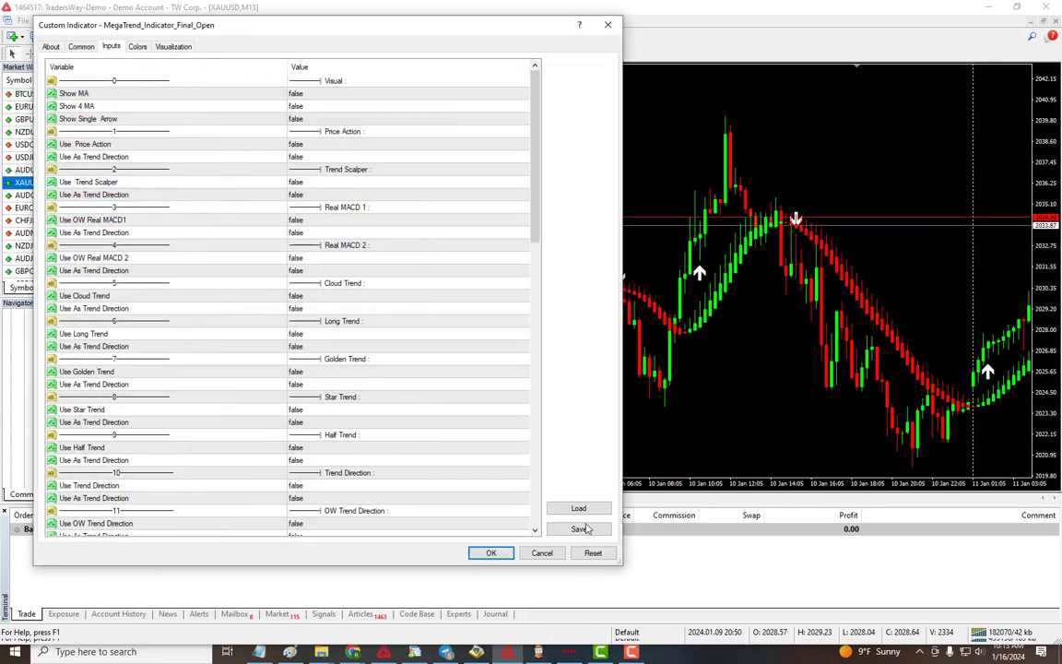
click(595, 553)
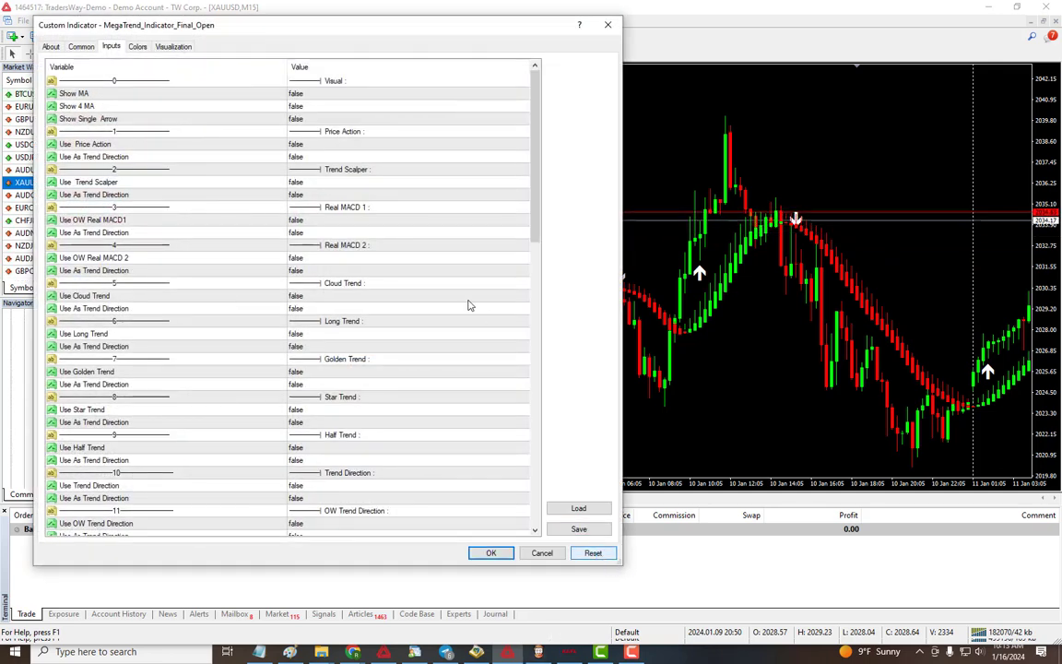
scroll(427, 403, down, 15)
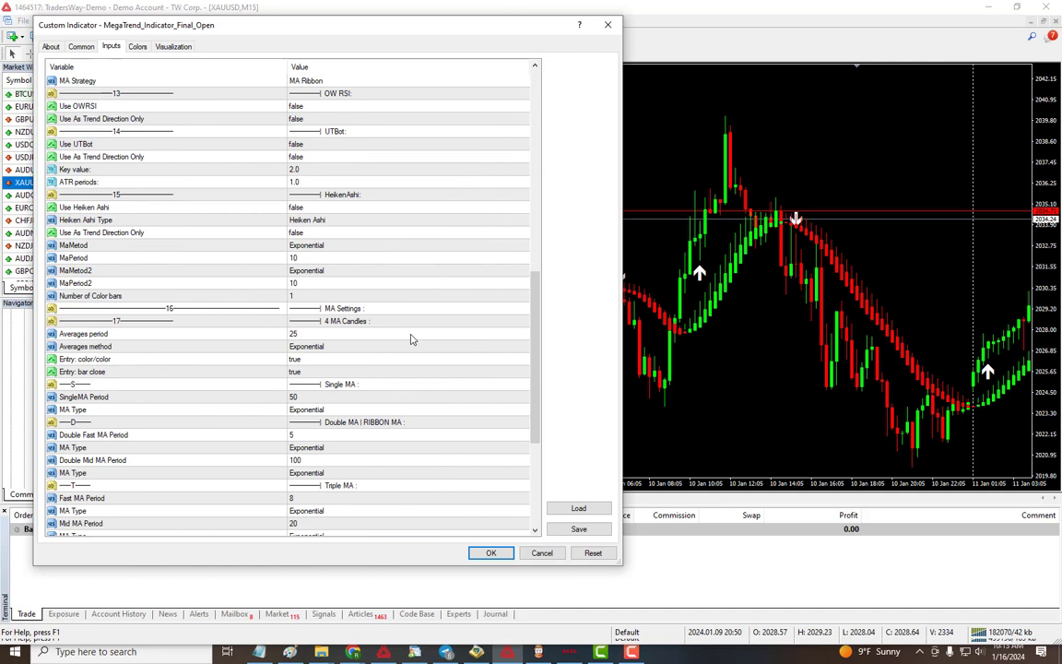
click(398, 208)
click(398, 208)
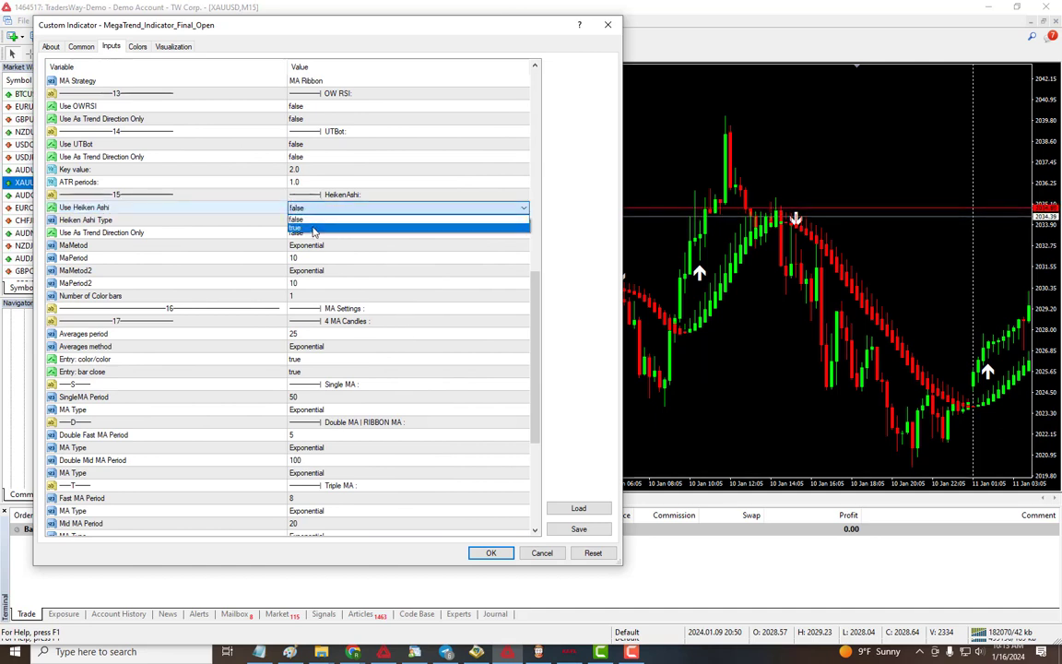
click(314, 232)
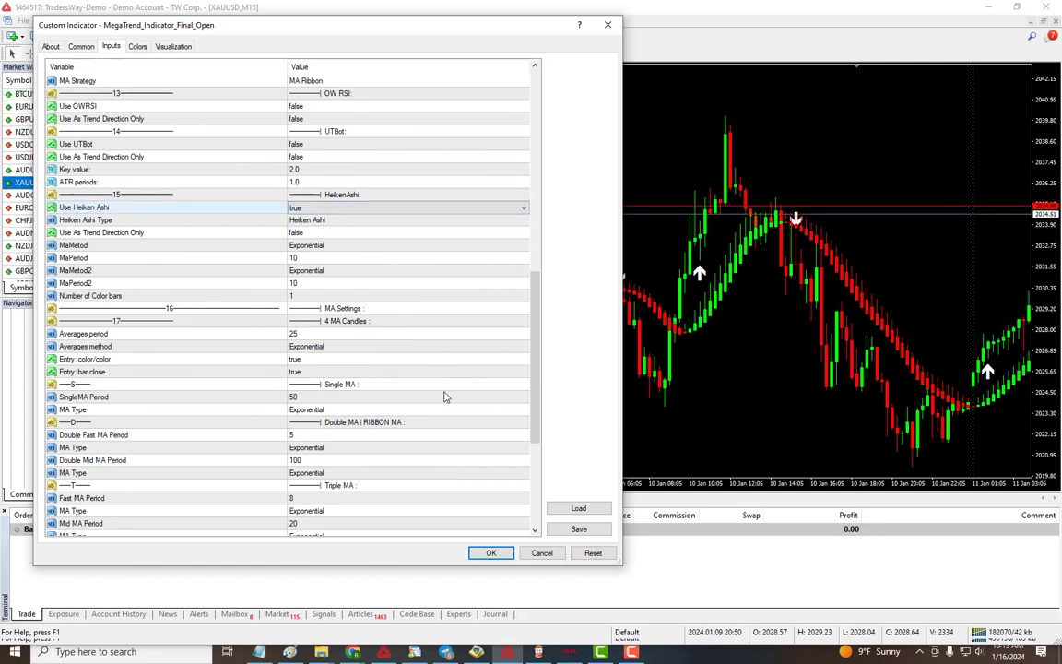
scroll(449, 413, down, 2)
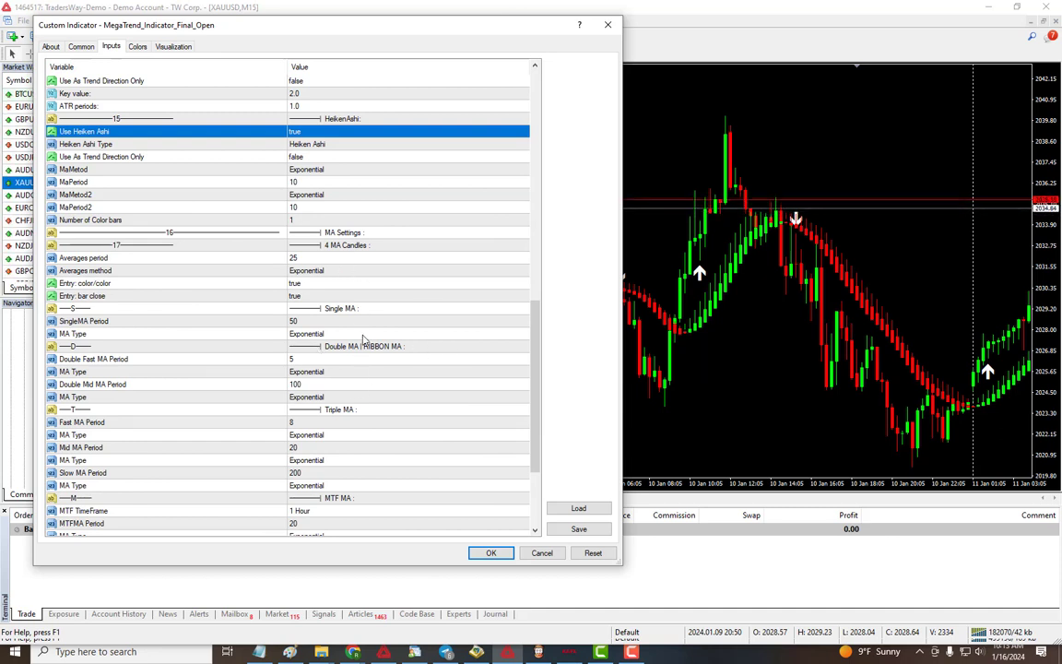
scroll(364, 406, up, 2)
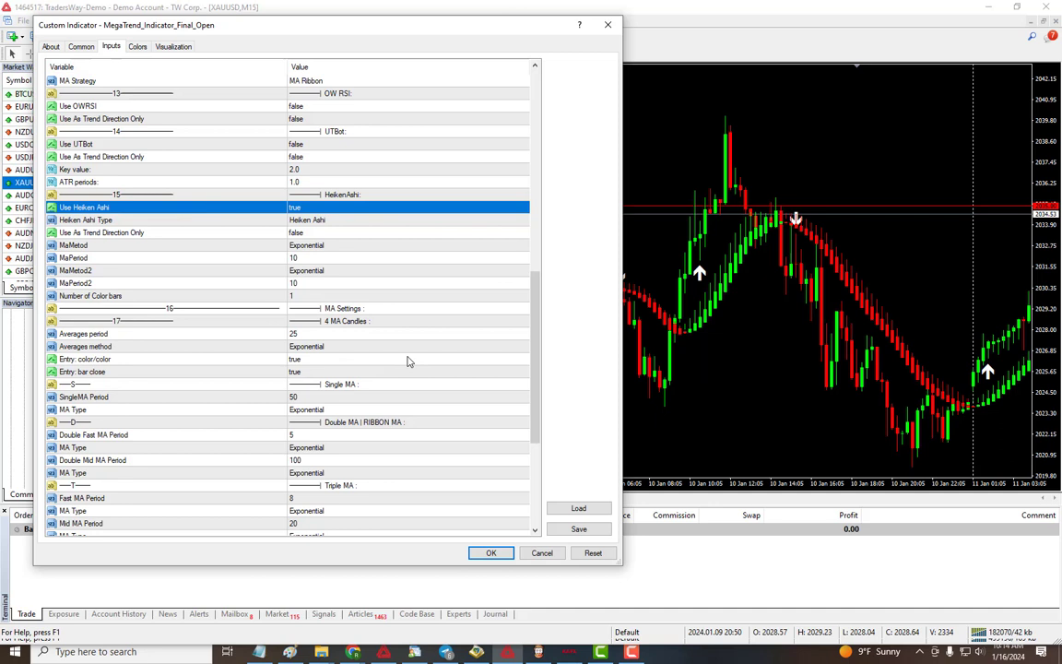
scroll(386, 335, up, 5)
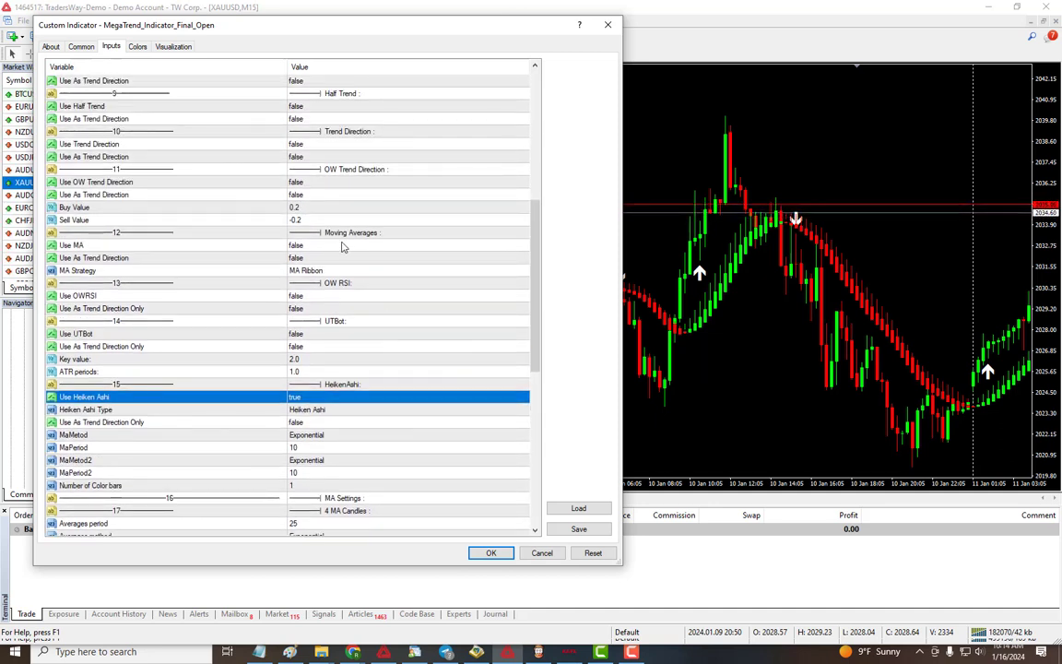
Step: Set Use MA and Use As Trend Direction to true, confirming MA Strategy is MA Ribbon
click(304, 245)
click(308, 245)
click(308, 265)
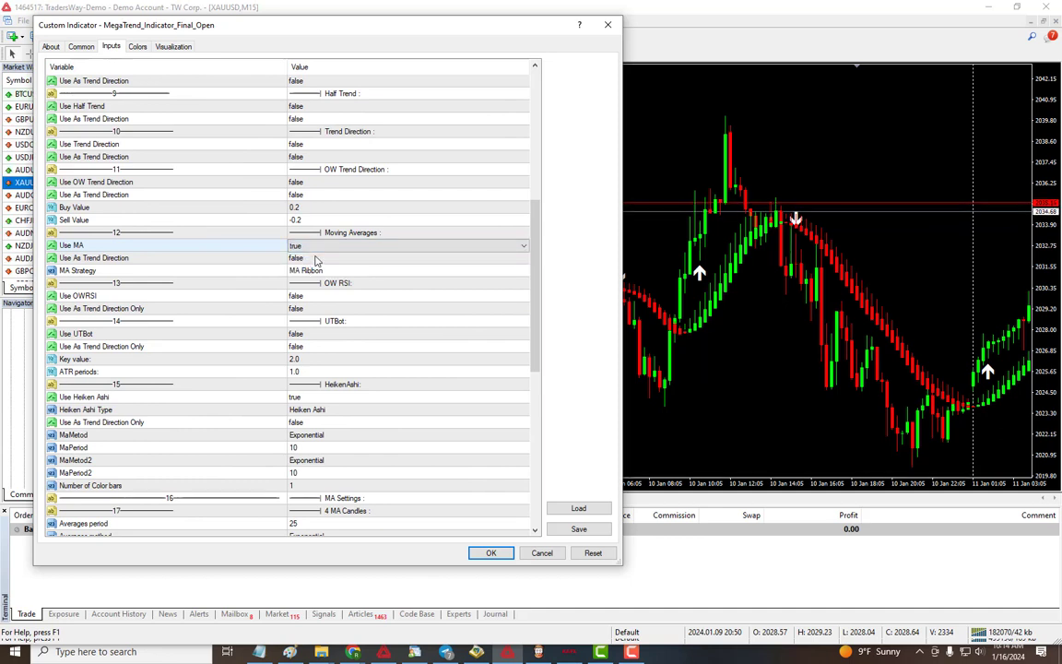
click(314, 259)
click(315, 259)
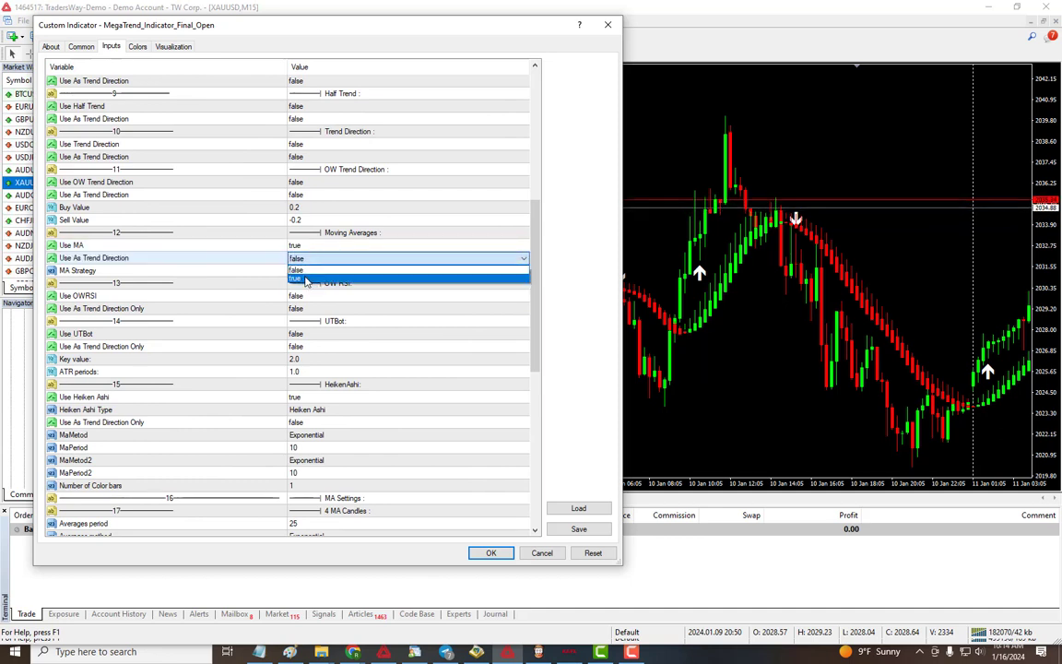
click(307, 278)
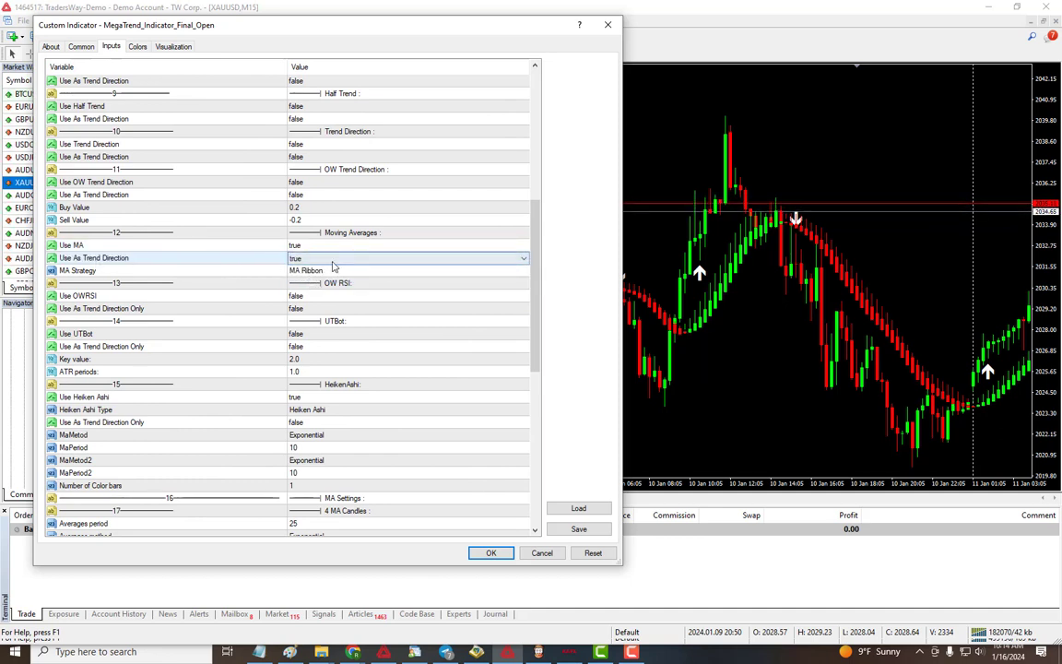
scroll(387, 404, down, 3)
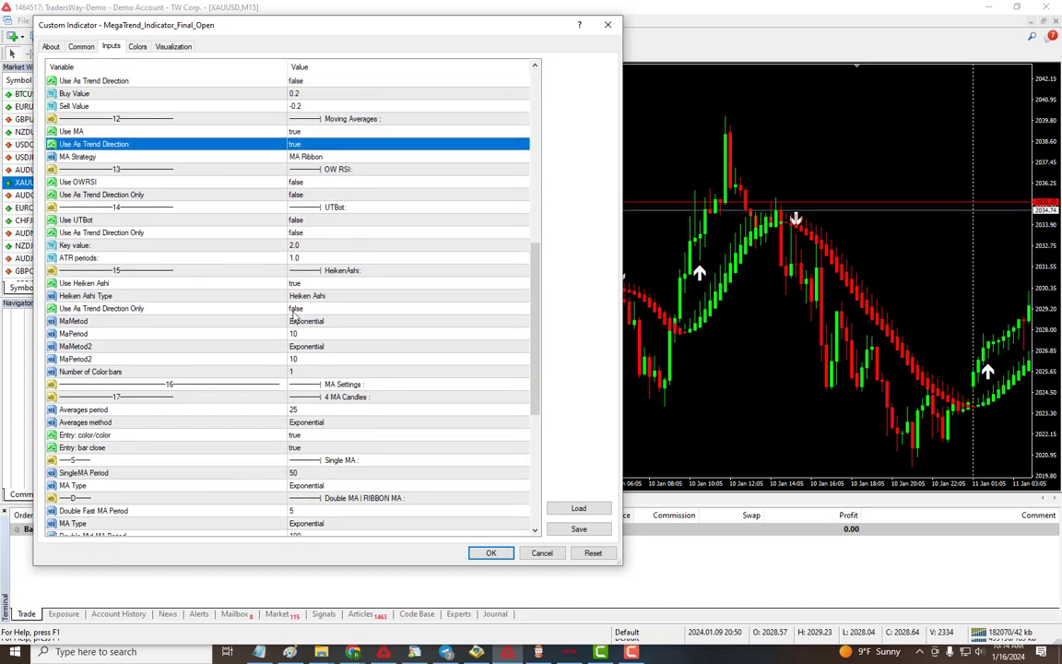
click(322, 158)
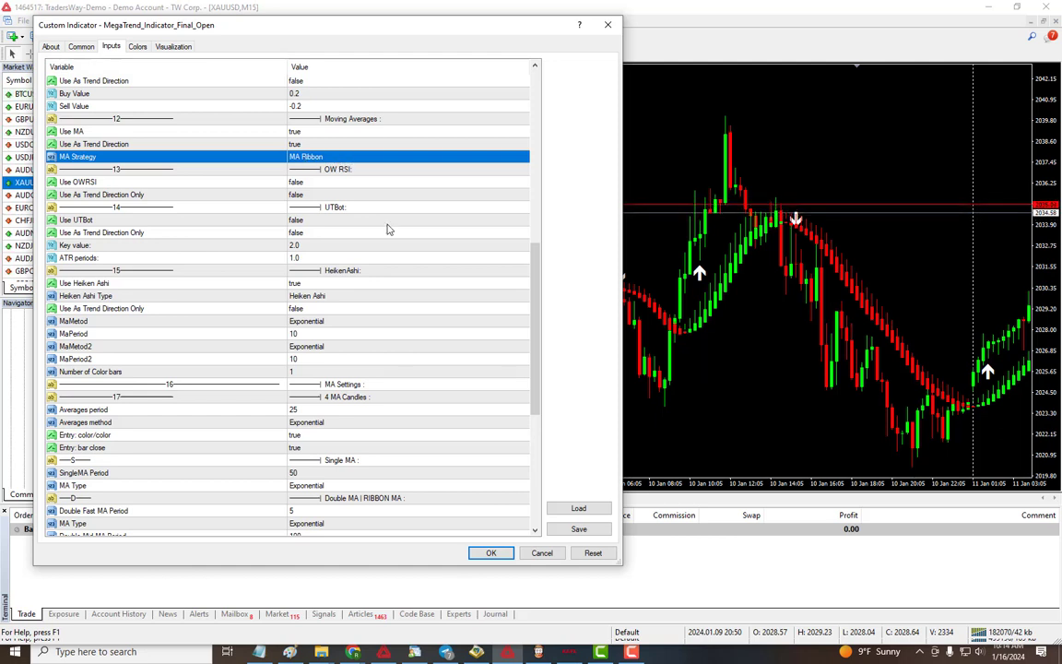
scroll(388, 228, down, 5)
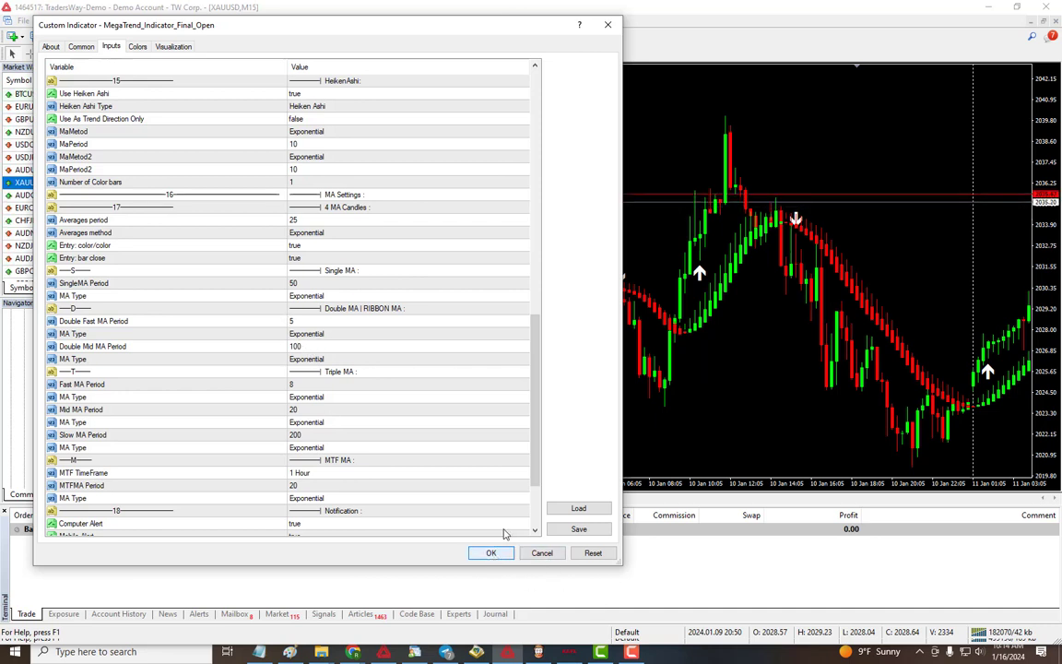
Step: Set Show MA to true and apply the MegaTrend settings to the chart
drag(539, 360, 534, 76)
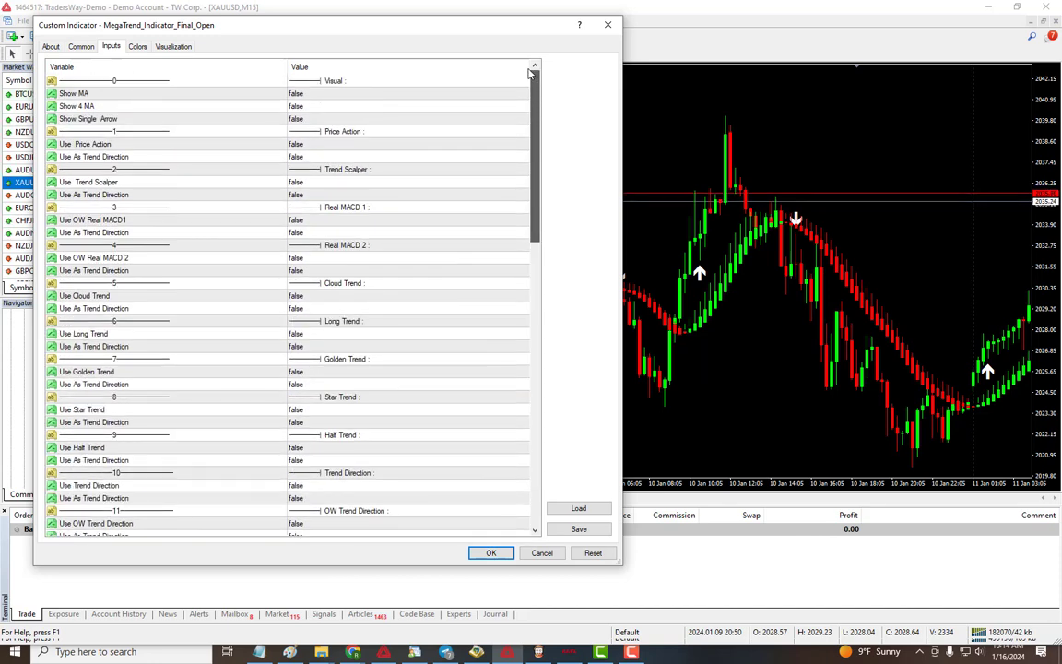
click(334, 94)
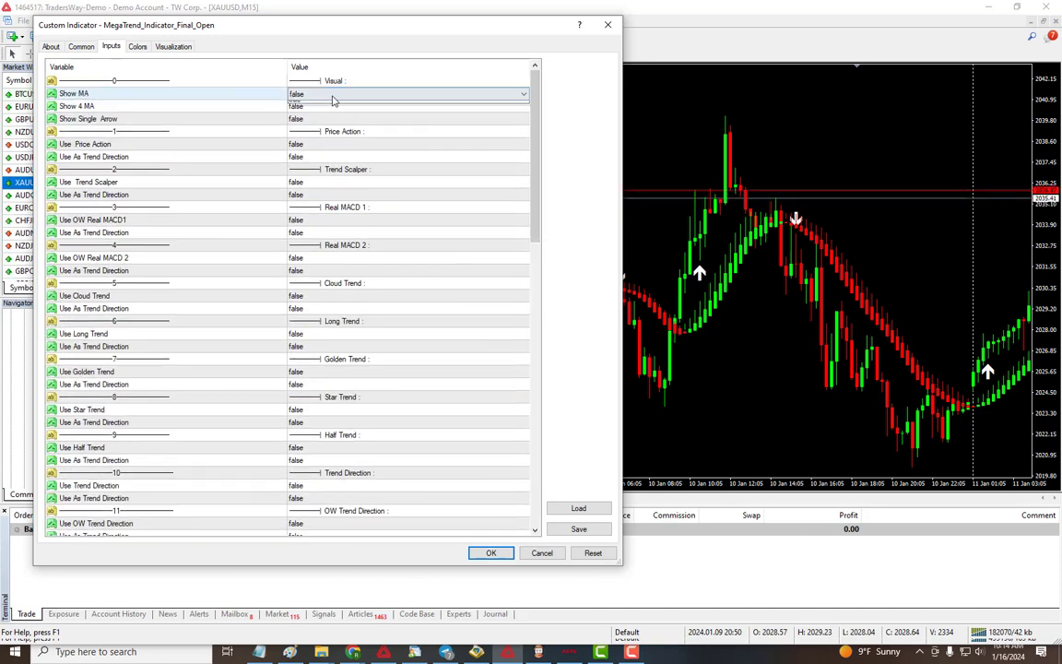
click(523, 93)
click(304, 107)
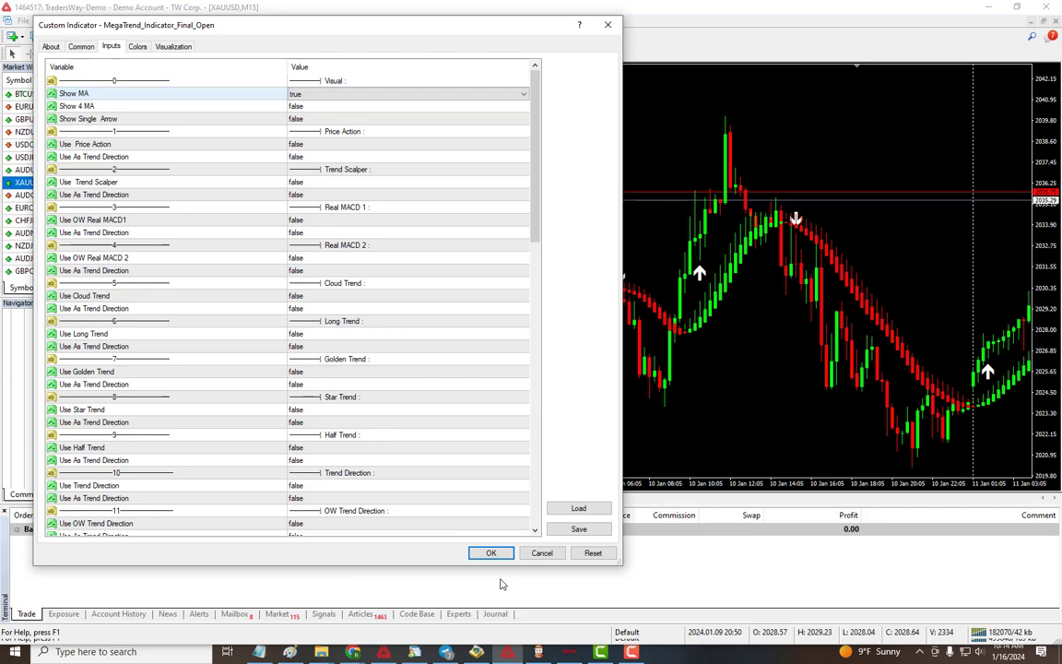
click(492, 552)
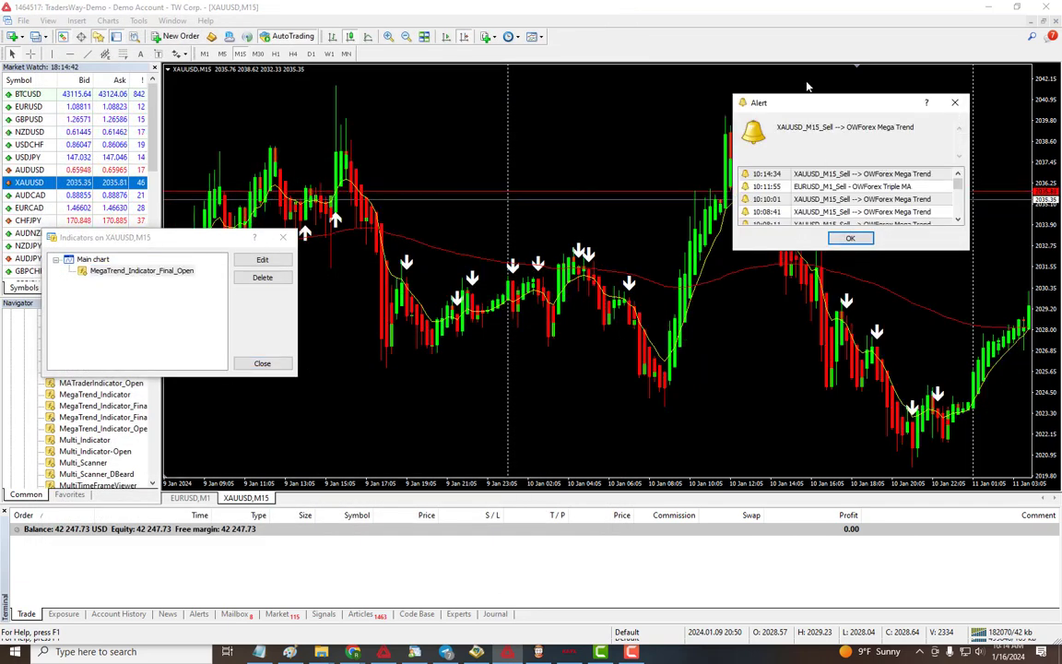
Step: Dismiss the alert window and indicators list, then scroll through the chart's moving-average lines and arrows
drag(835, 95, 148, 224)
click(162, 367)
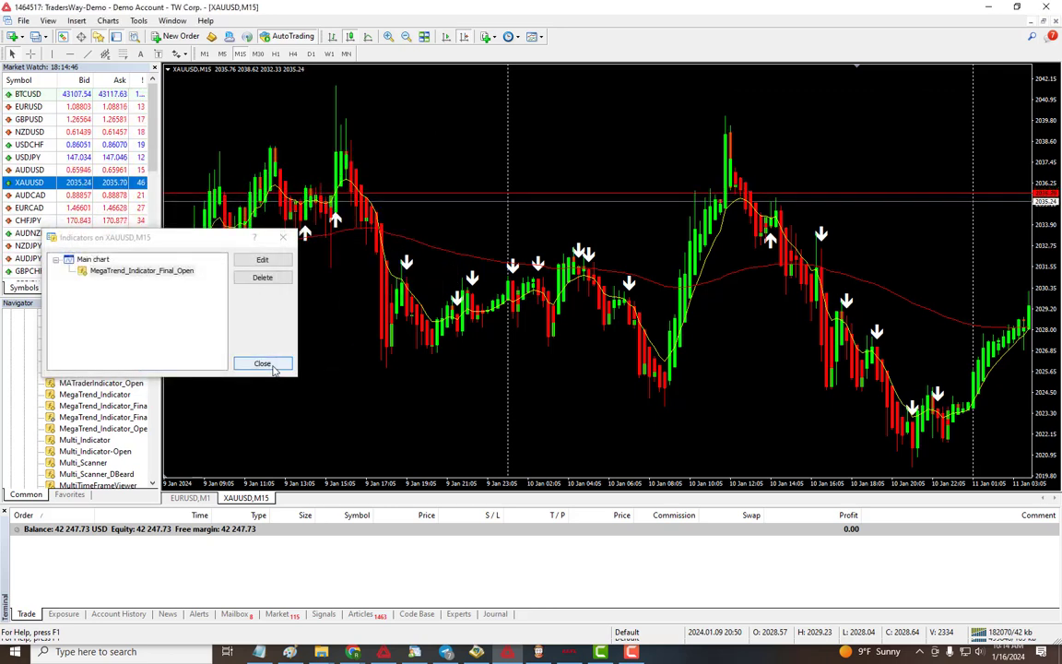
click(262, 364)
scroll(608, 368, down, 6)
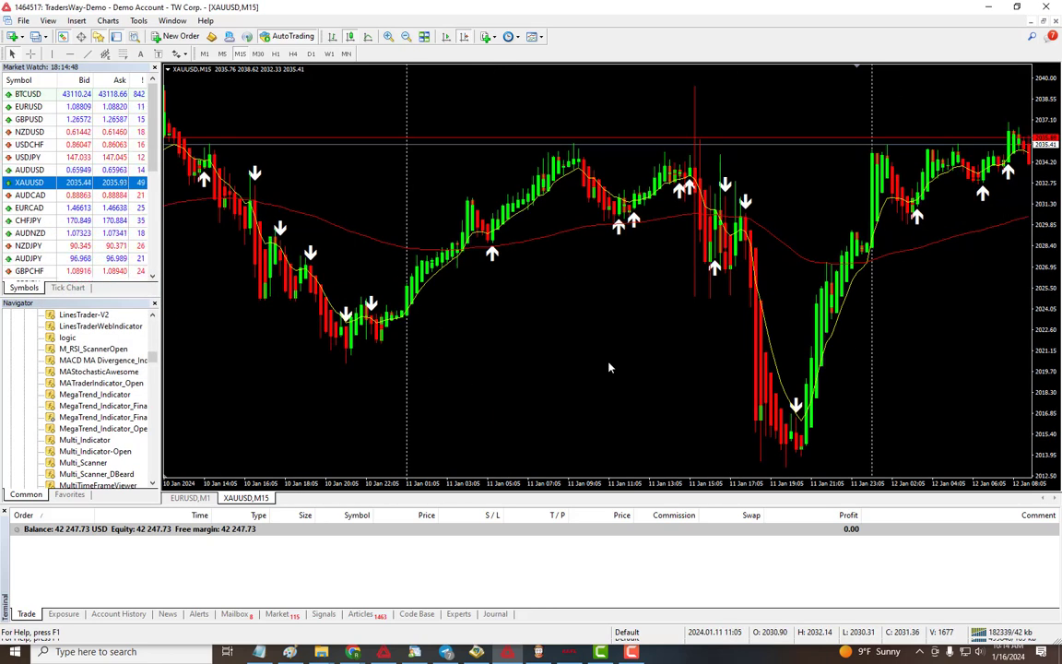
scroll(609, 368, down, 8)
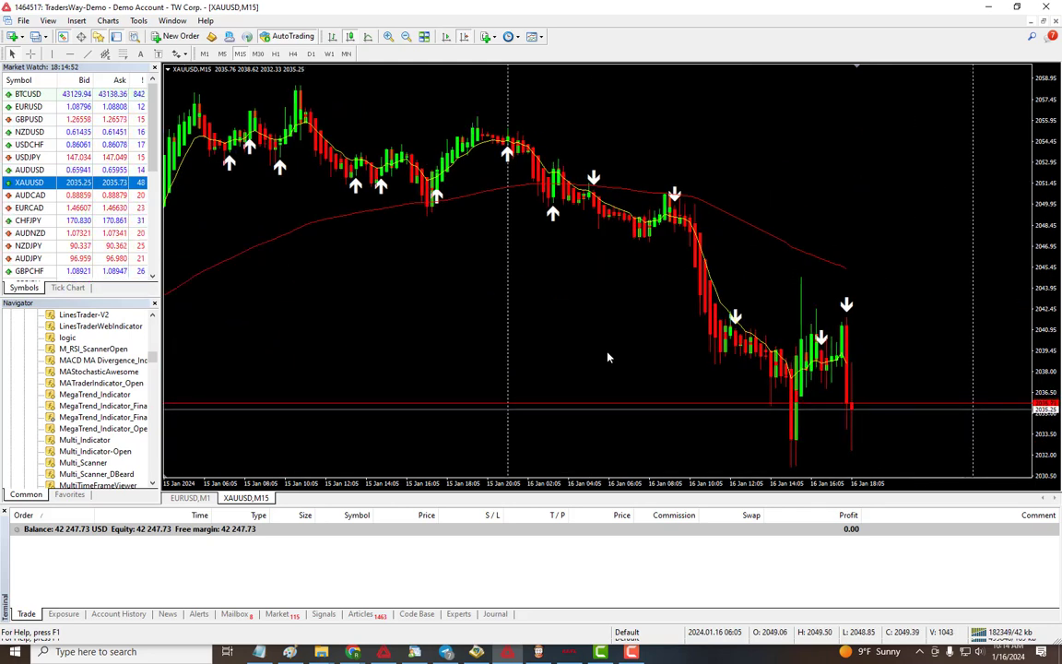
mouse_move(571, 188)
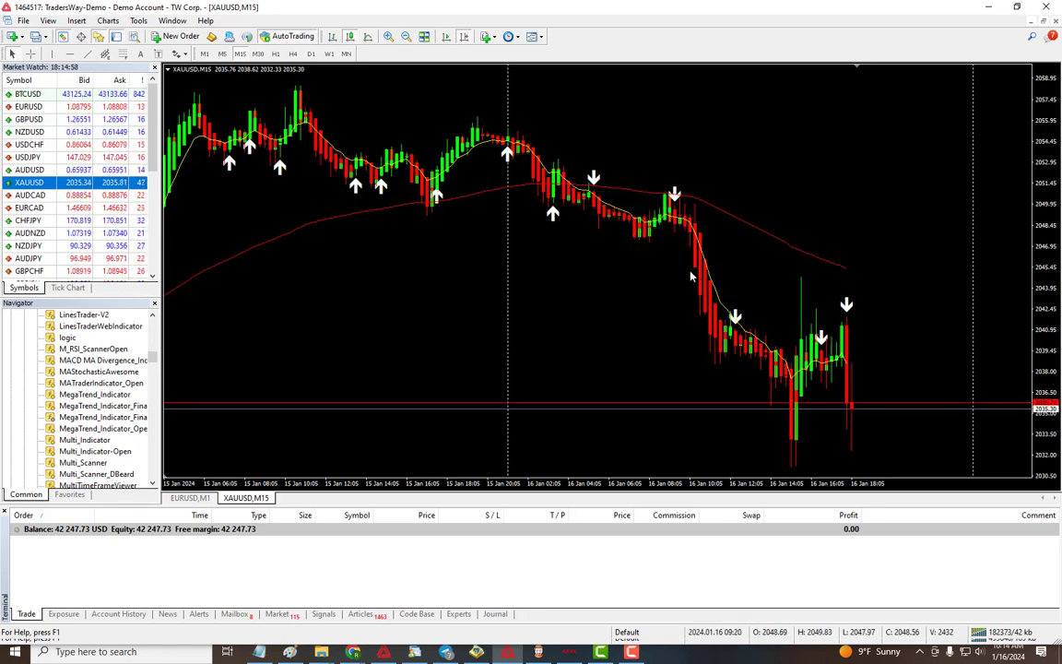
scroll(579, 344, up, 5)
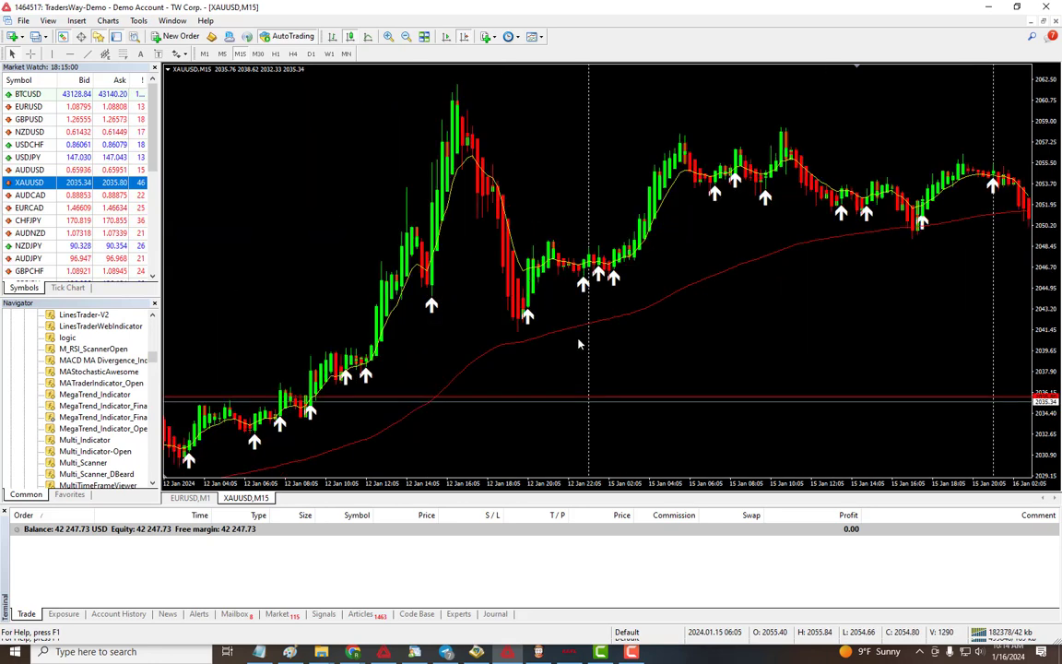
scroll(538, 342, up, 1)
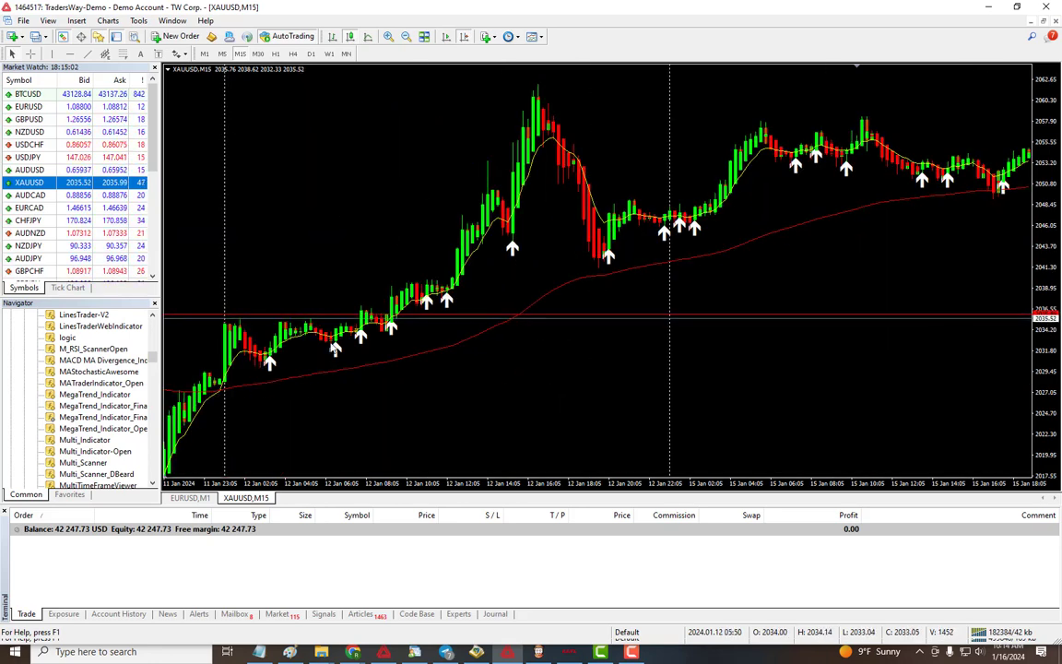
Step: Reopen MegaTrend_Indicator_Final_Open and apply Heiken Ashi Type set to Heiken Ashi Smoothed
right_click(381, 165)
click(386, 209)
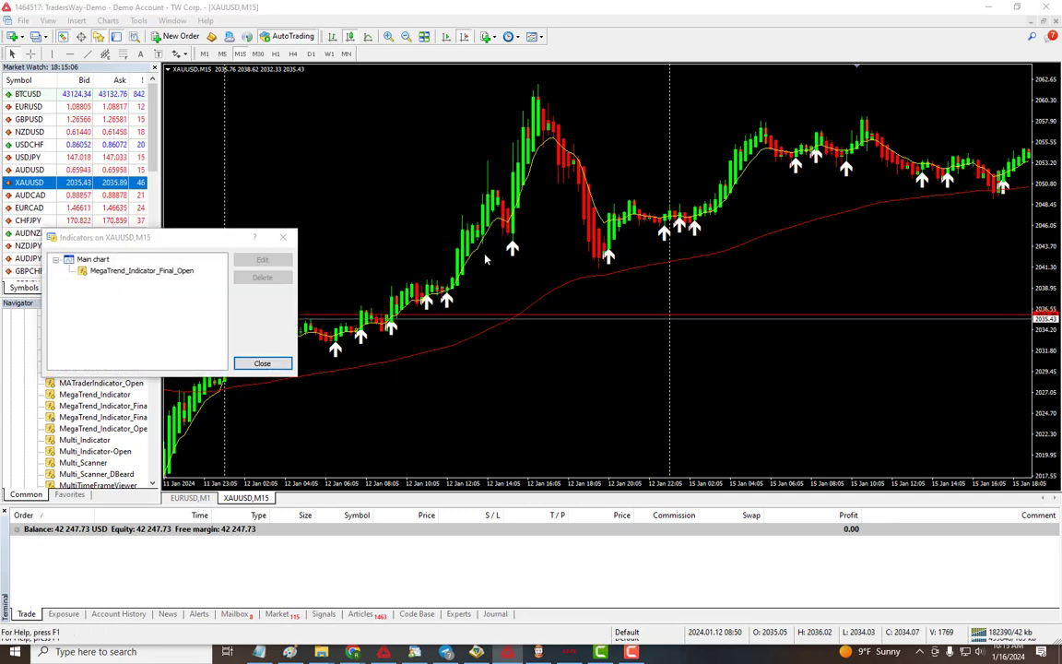
double_click(139, 270)
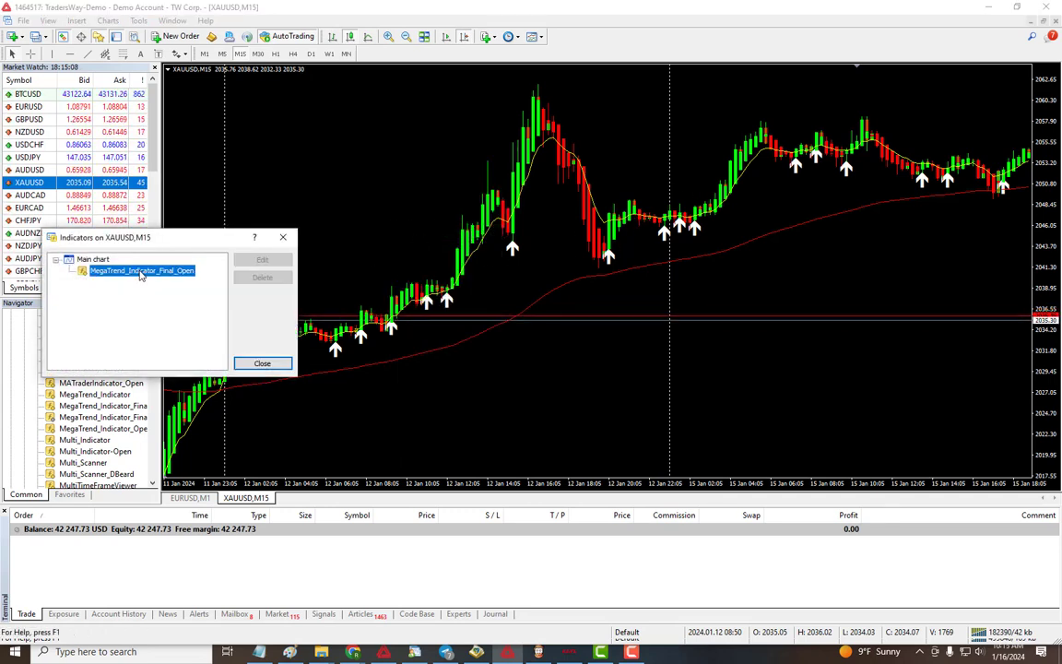
scroll(366, 305, down, 8)
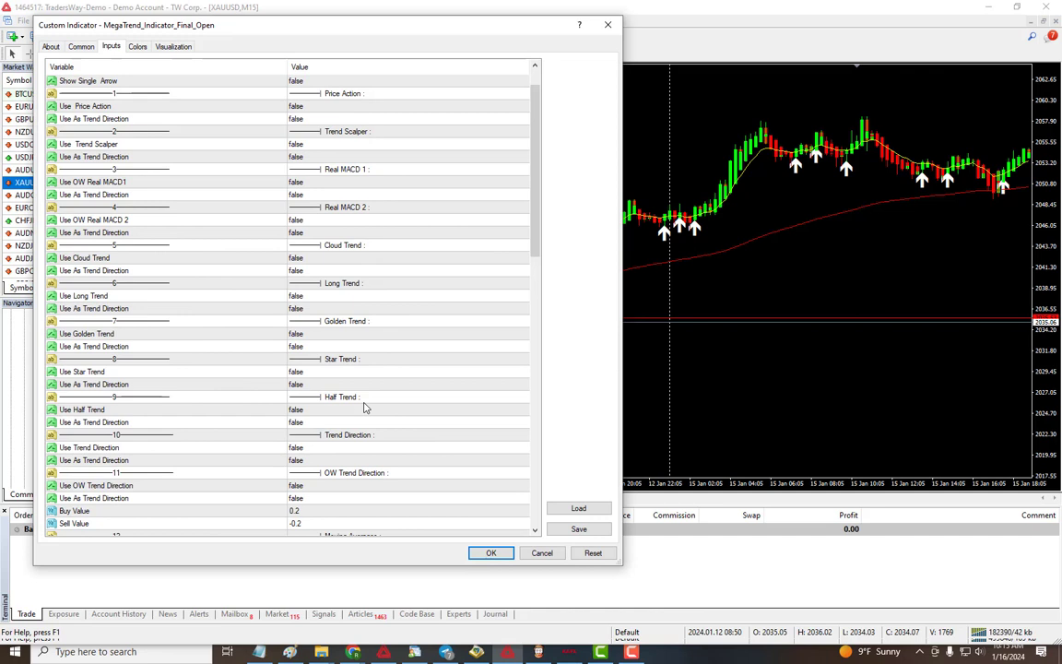
scroll(392, 281, down, 5)
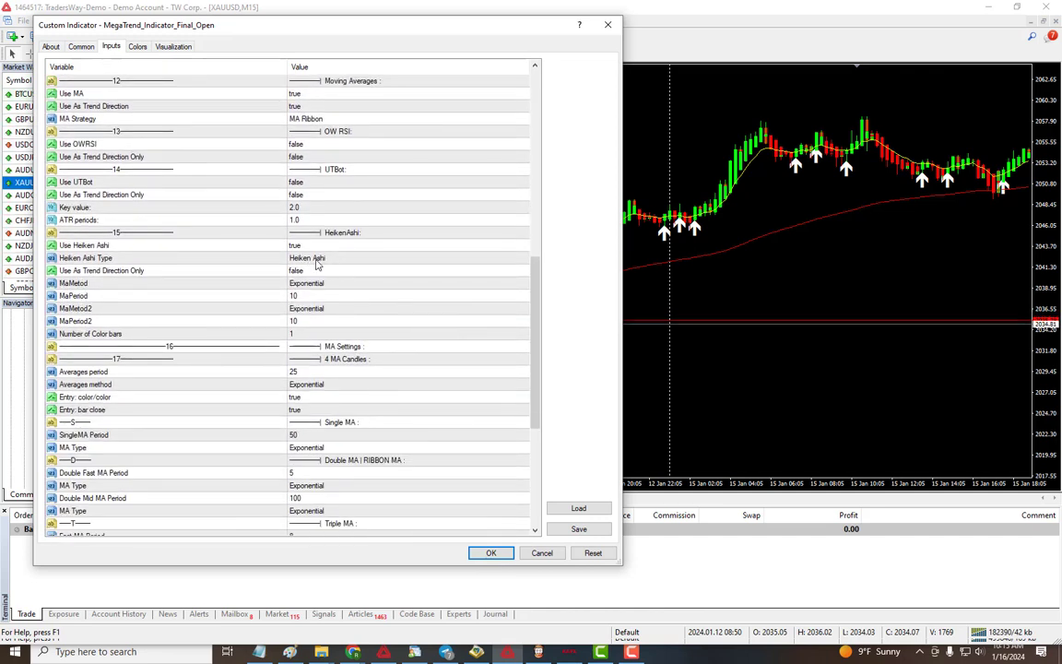
click(367, 261)
click(360, 261)
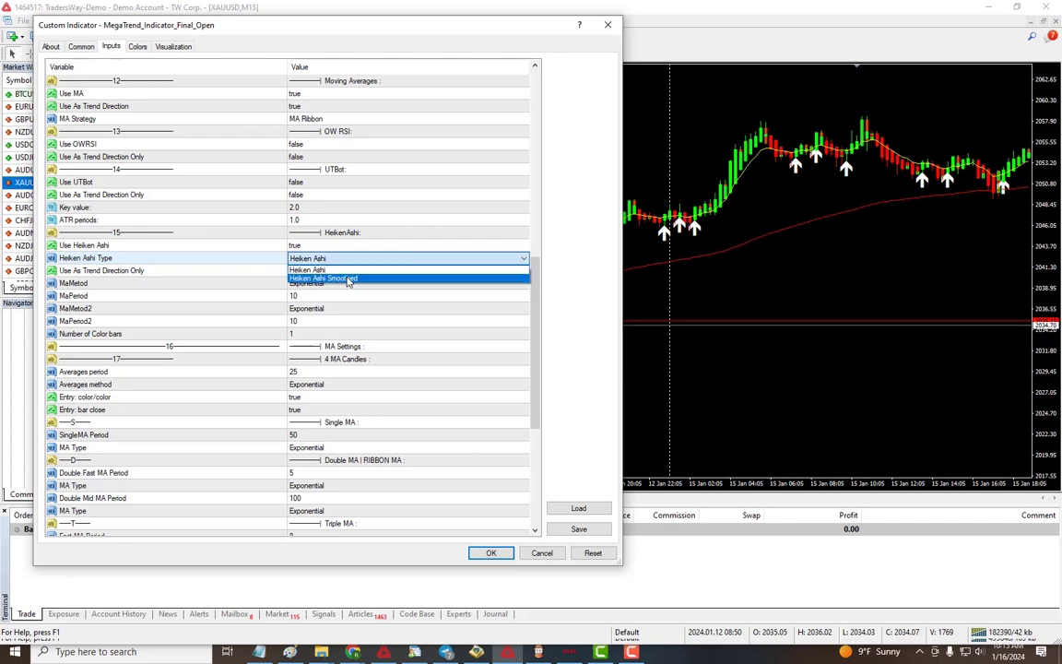
click(349, 278)
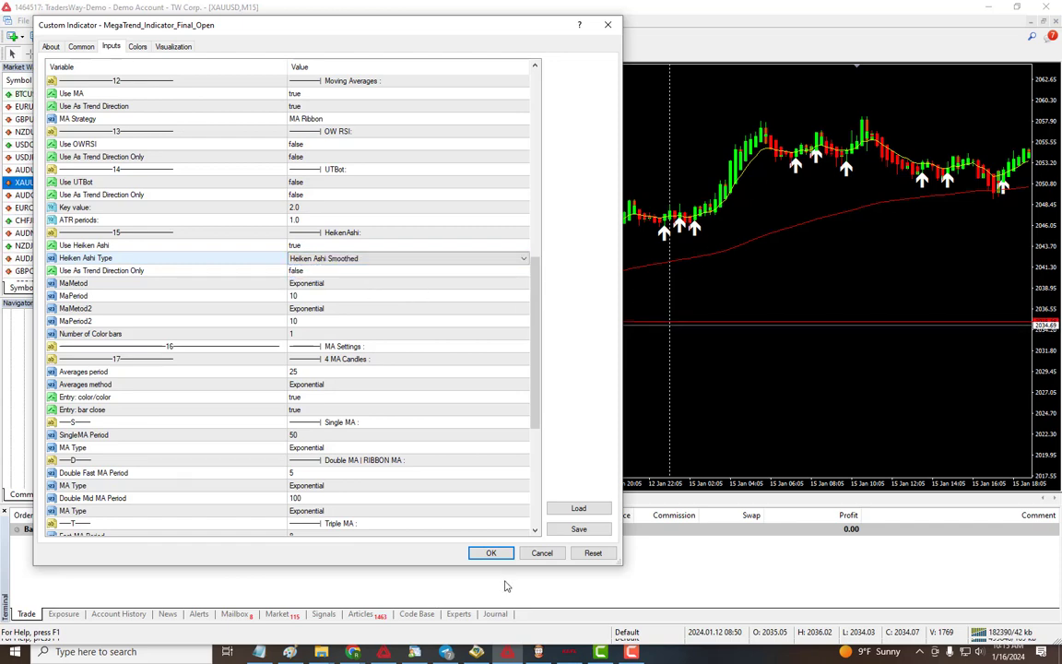
click(490, 552)
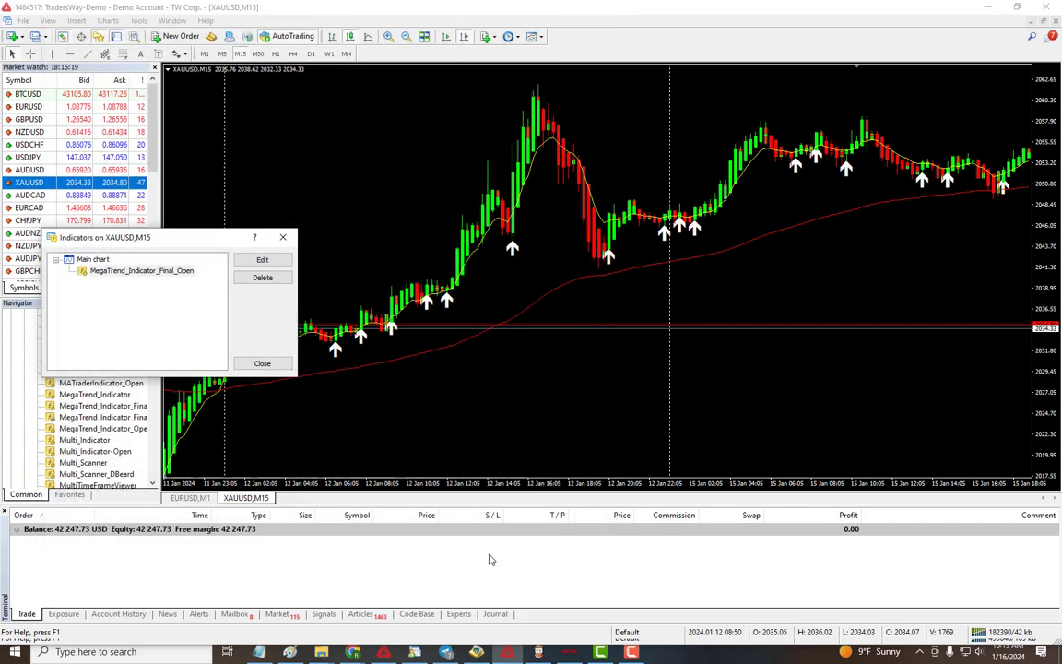
Step: Close the indicators list and pan the XAUUSD chart to review the smoothed Heiken Ashi arrows
click(263, 364)
drag(313, 317, 673, 357)
scroll(561, 336, down, 10)
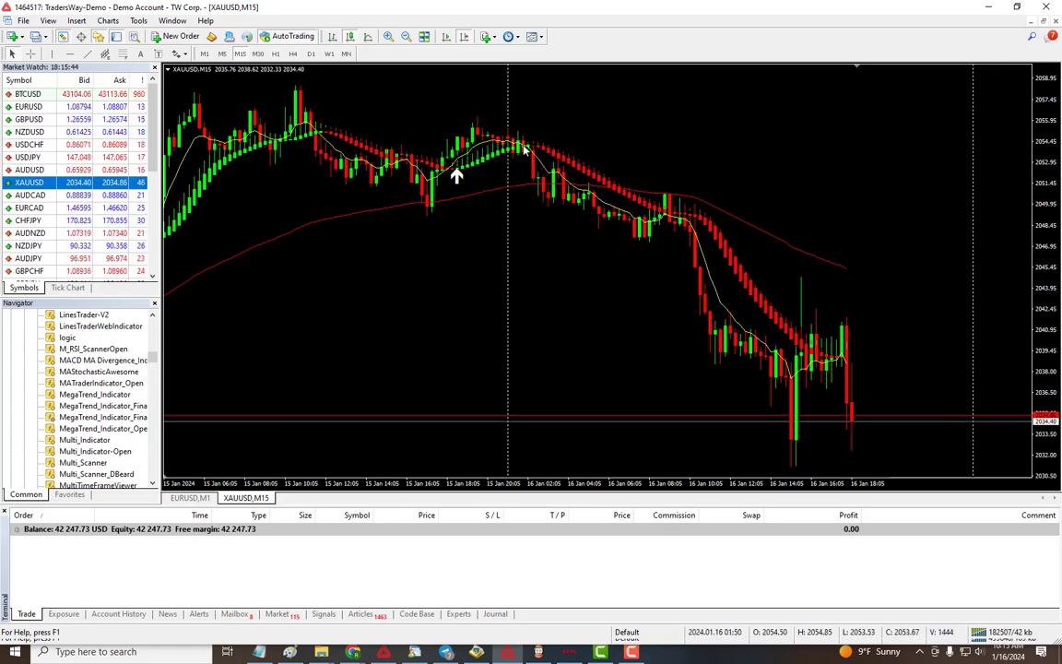
Step: Change the MegaTrend MaPeriod2 from 10 to 5, matching MaPeriod, and apply it
right_click(458, 265)
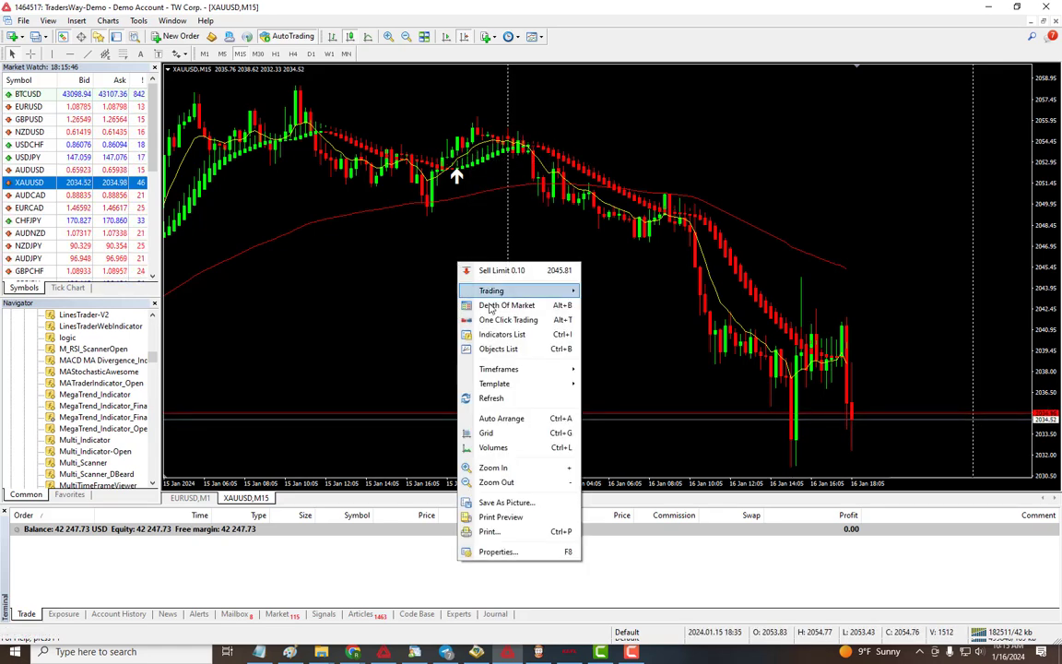
click(491, 335)
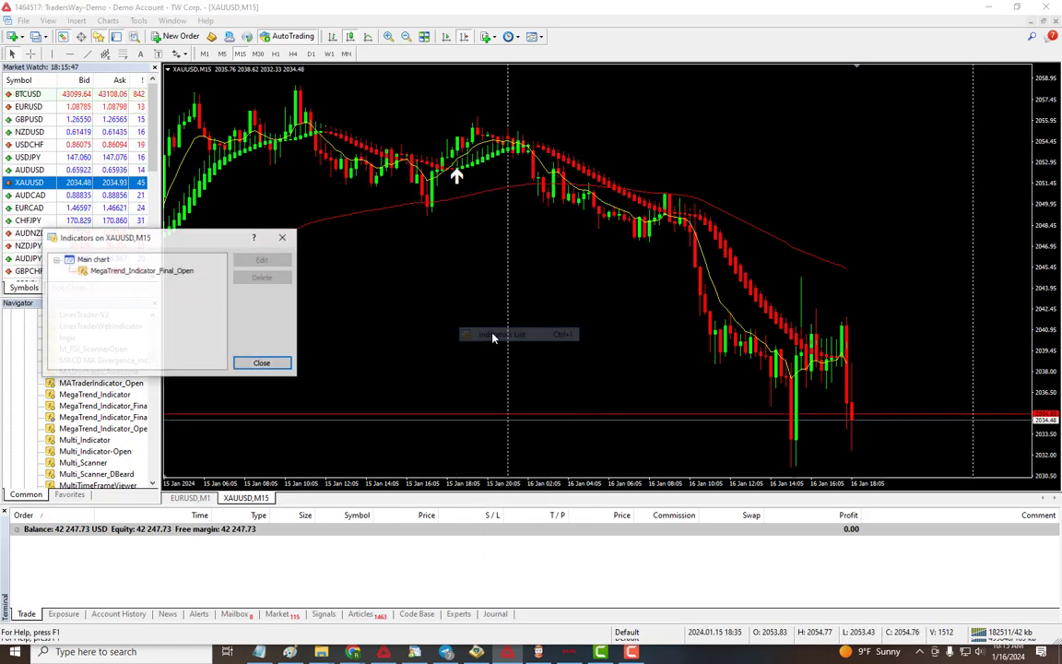
double_click(138, 273)
scroll(356, 370, down, 20)
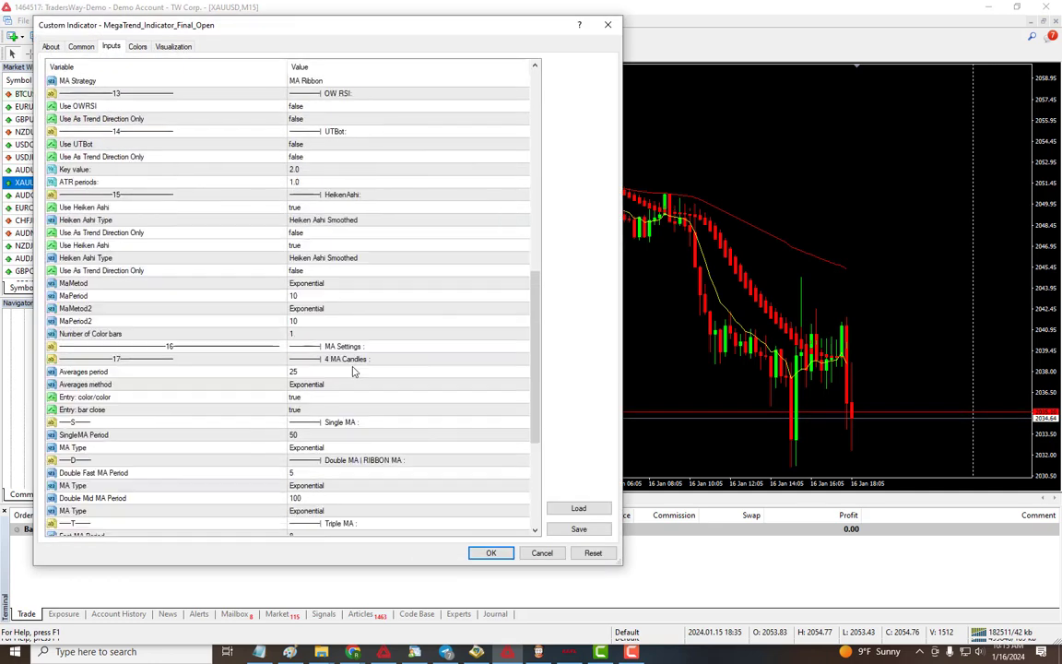
click(398, 258)
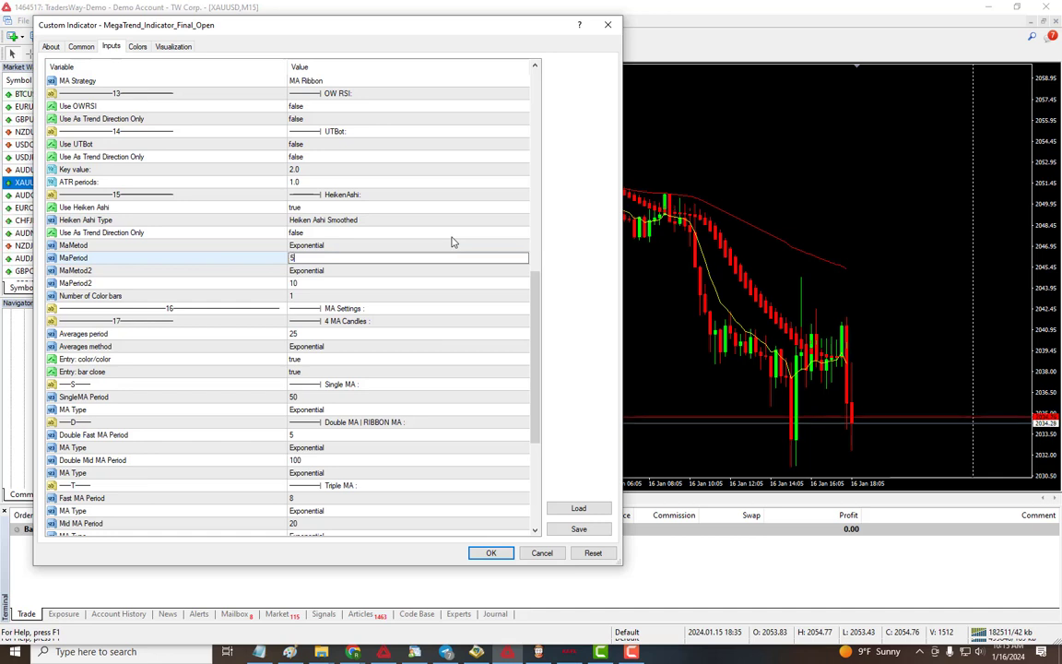
click(332, 283)
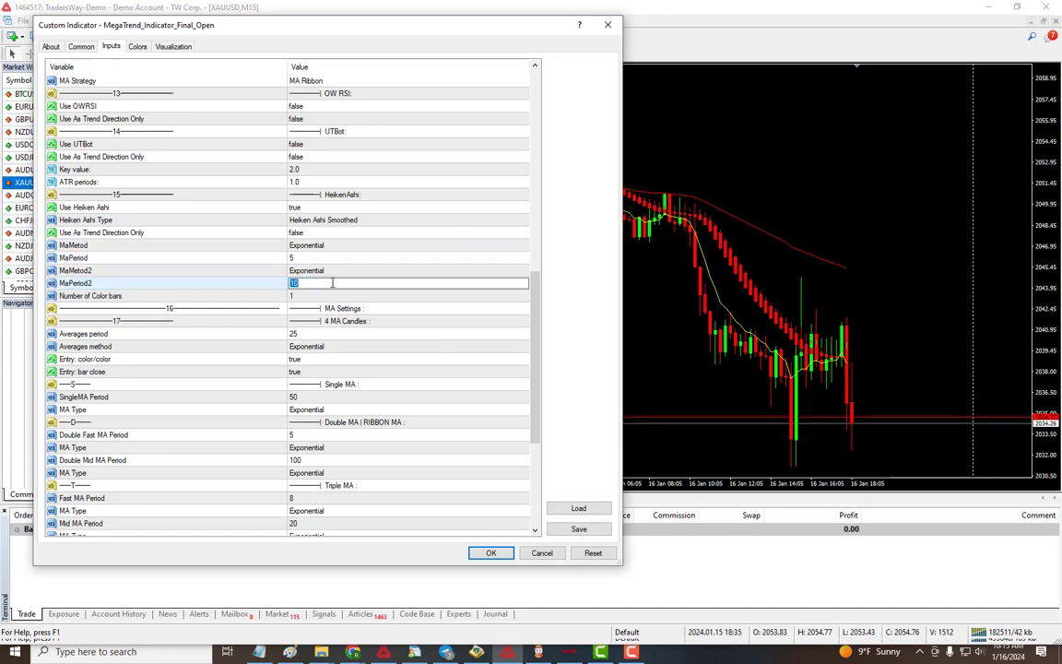
text(5)
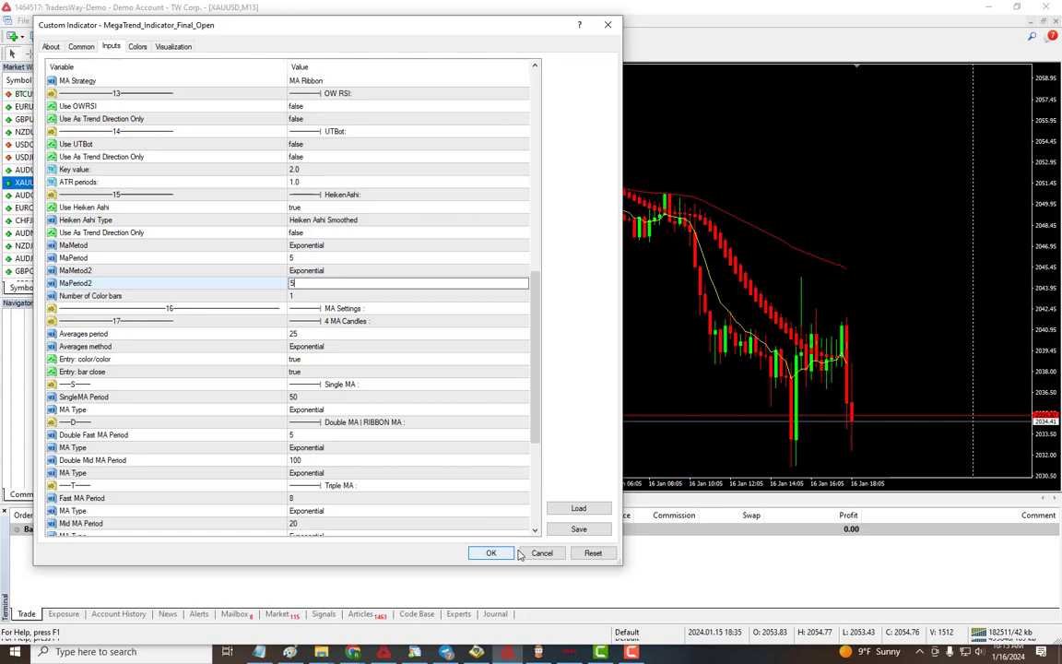
click(487, 553)
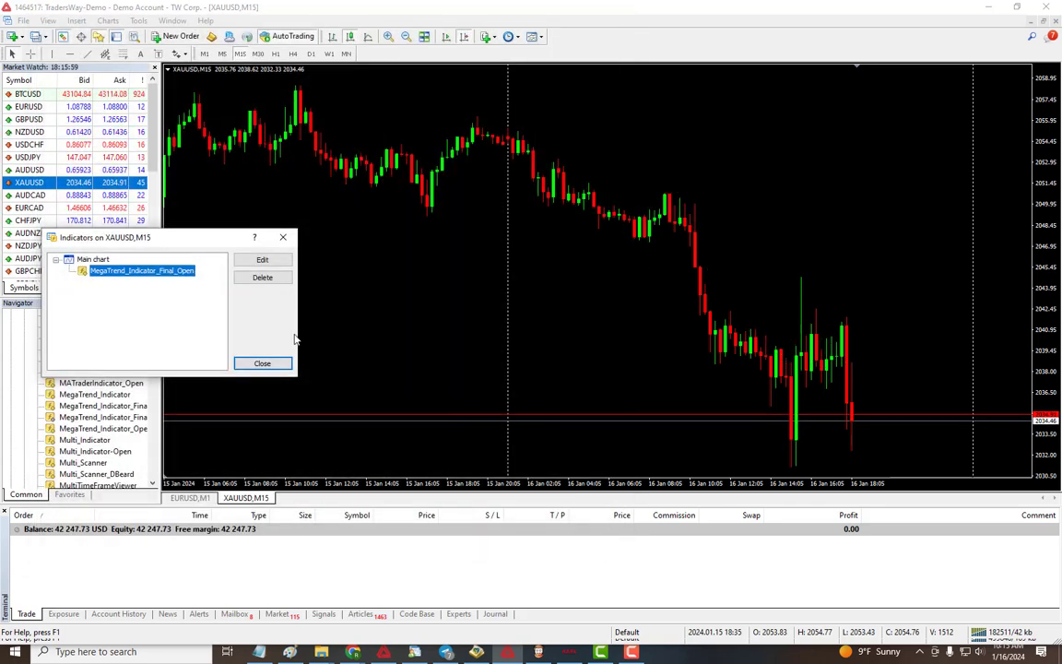
click(262, 364)
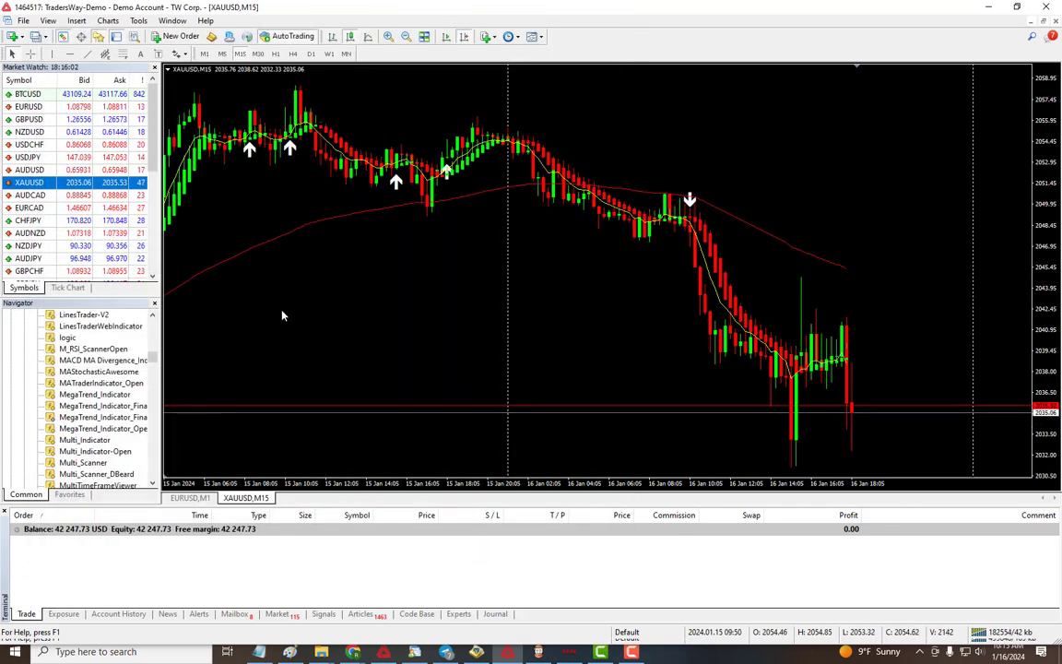
mouse_move(725, 284)
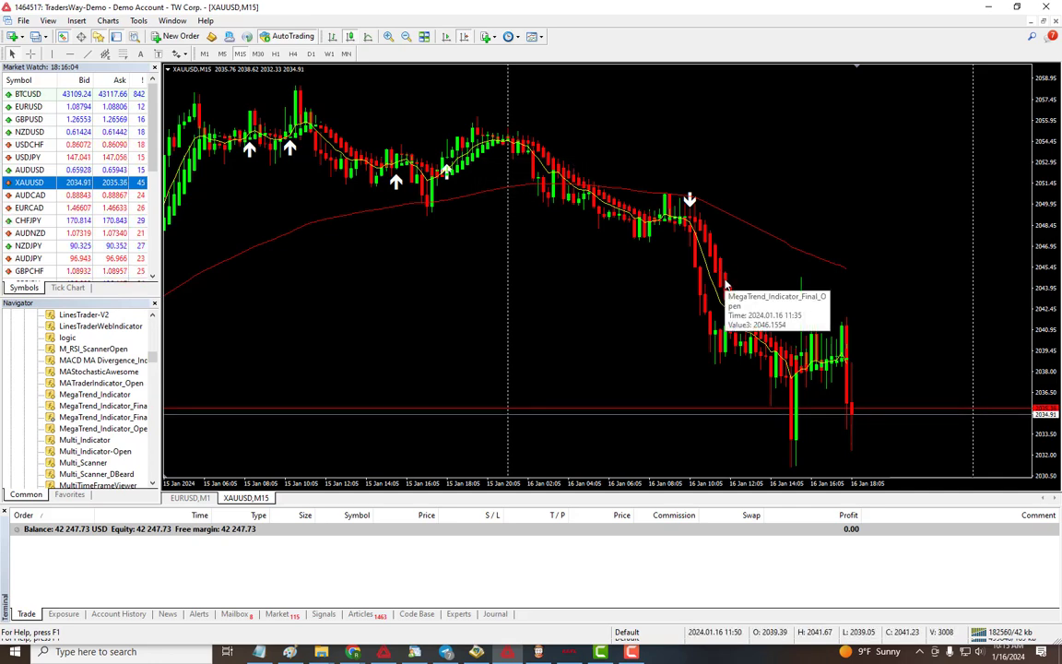
scroll(396, 304, up, 10)
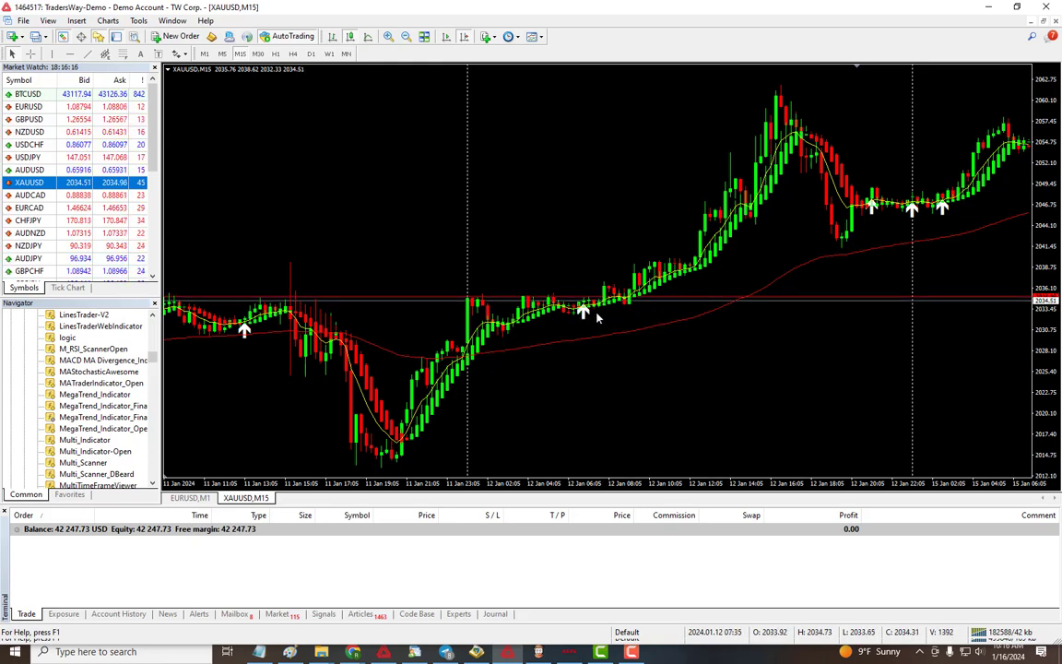
scroll(651, 303, down, 5)
scroll(610, 225, down, 5)
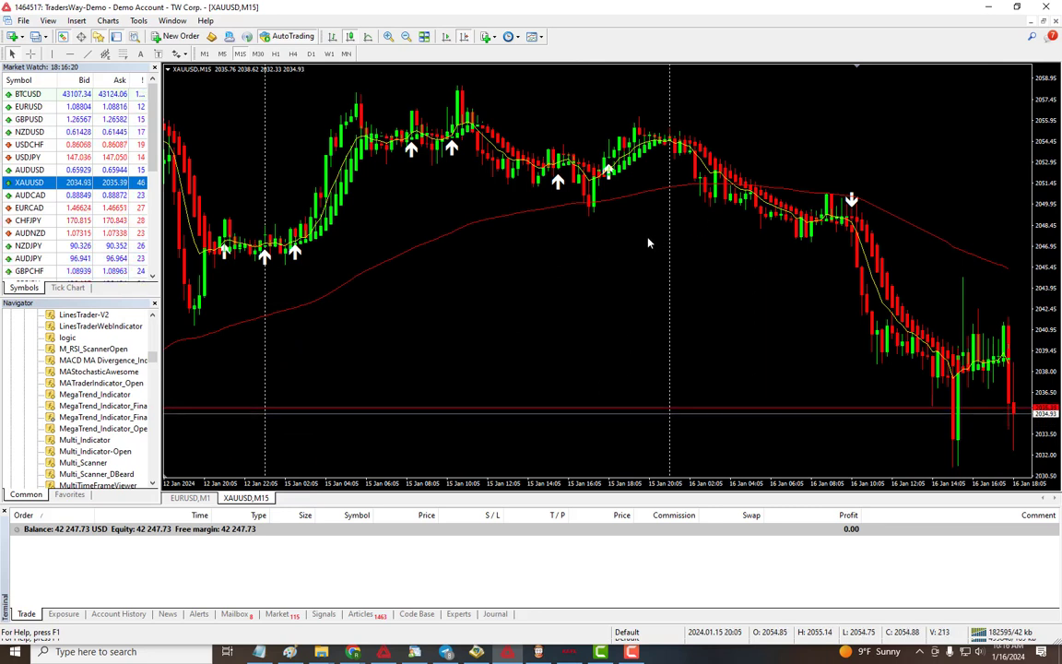
scroll(599, 278, down, 3)
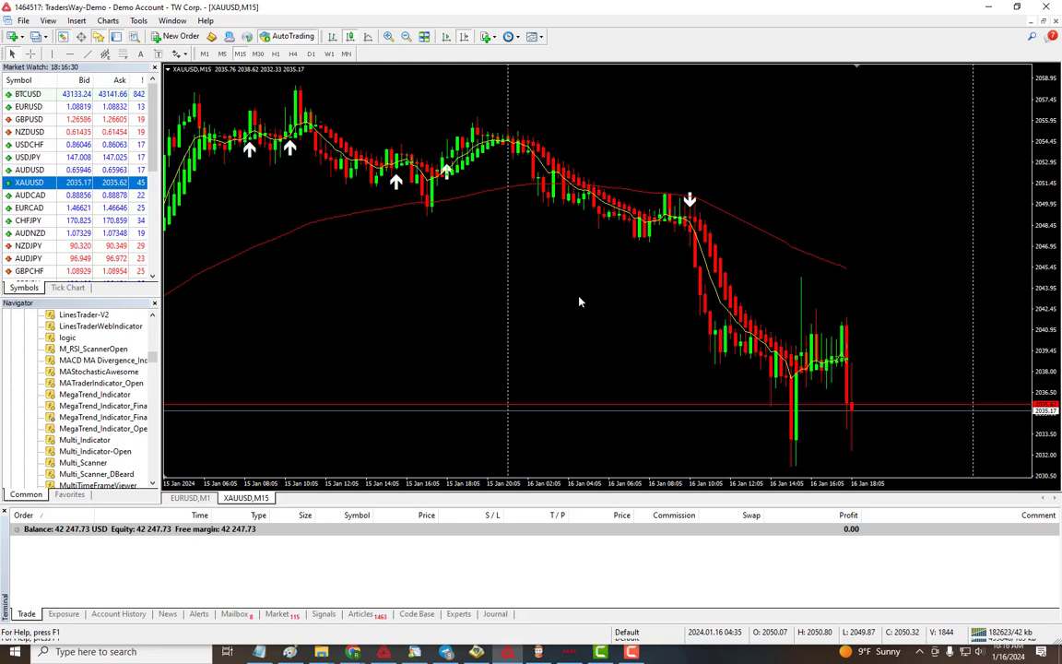
Step: Open the MegaTrend_Indicator_Final_Open settings from the chart's Indicators List
scroll(553, 302, down, 3)
right_click(517, 285)
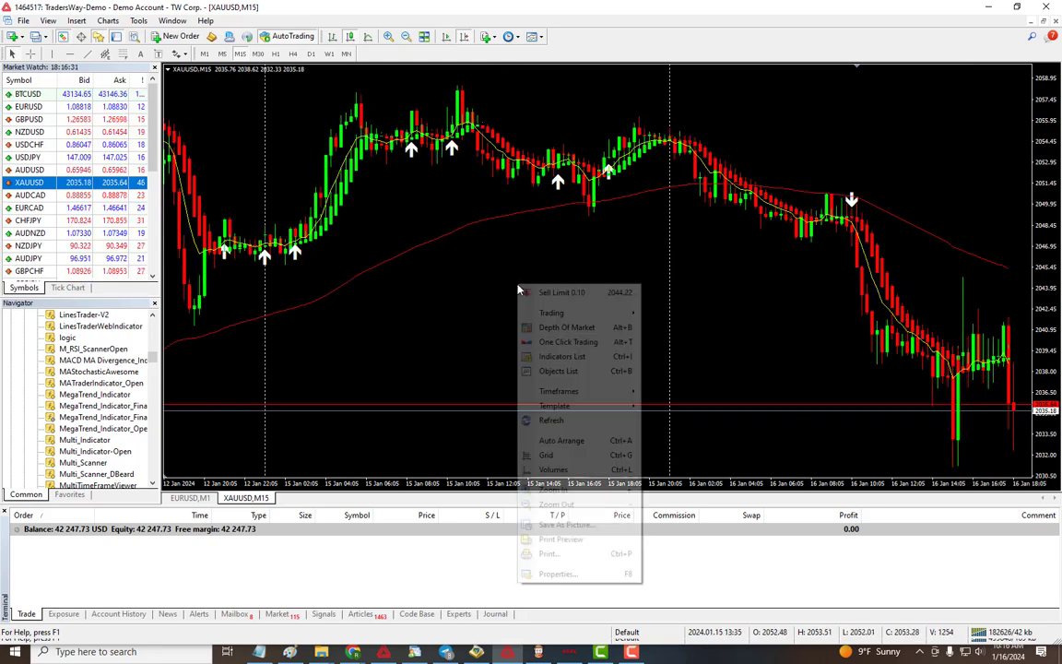
click(570, 357)
click(147, 271)
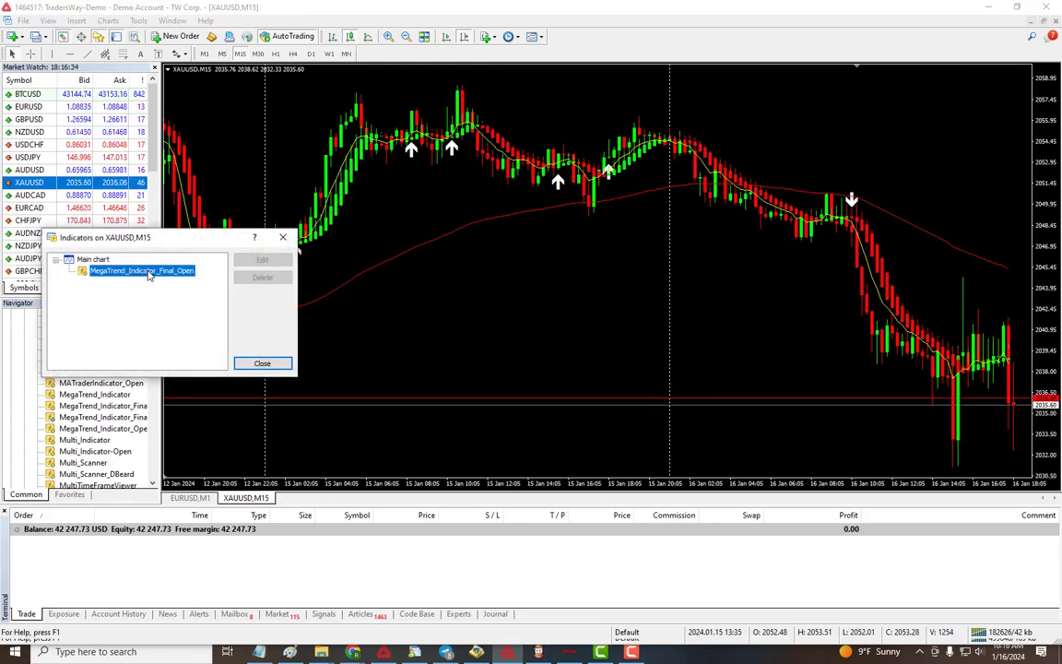
double_click(143, 271)
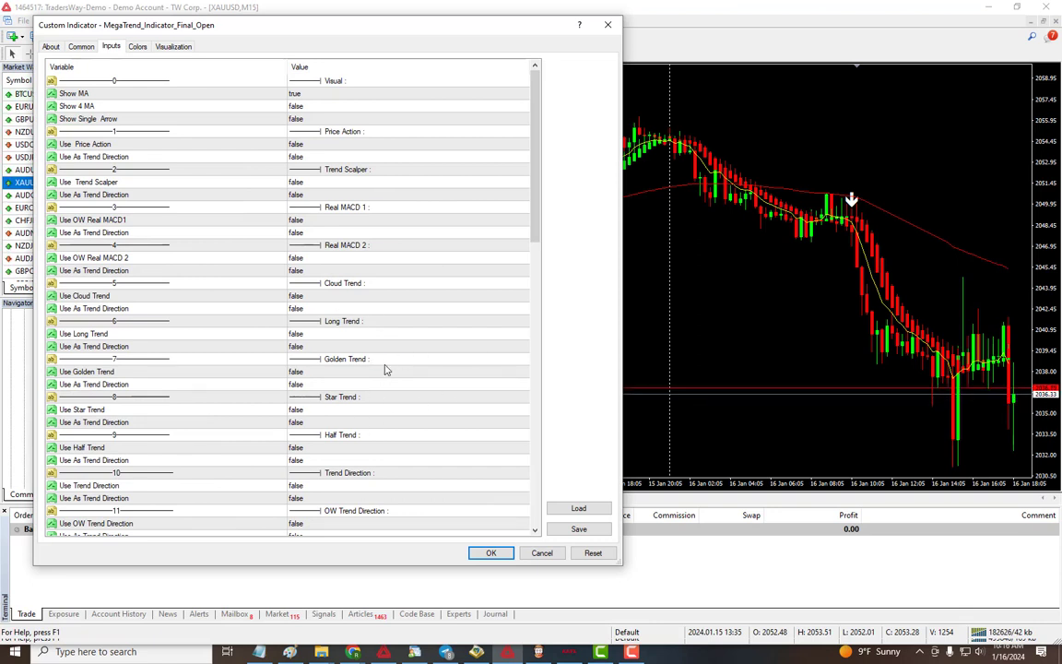
Step: Set Heiken Ashi 'Use As Trend Direction Only' to true
scroll(383, 334, down, 10)
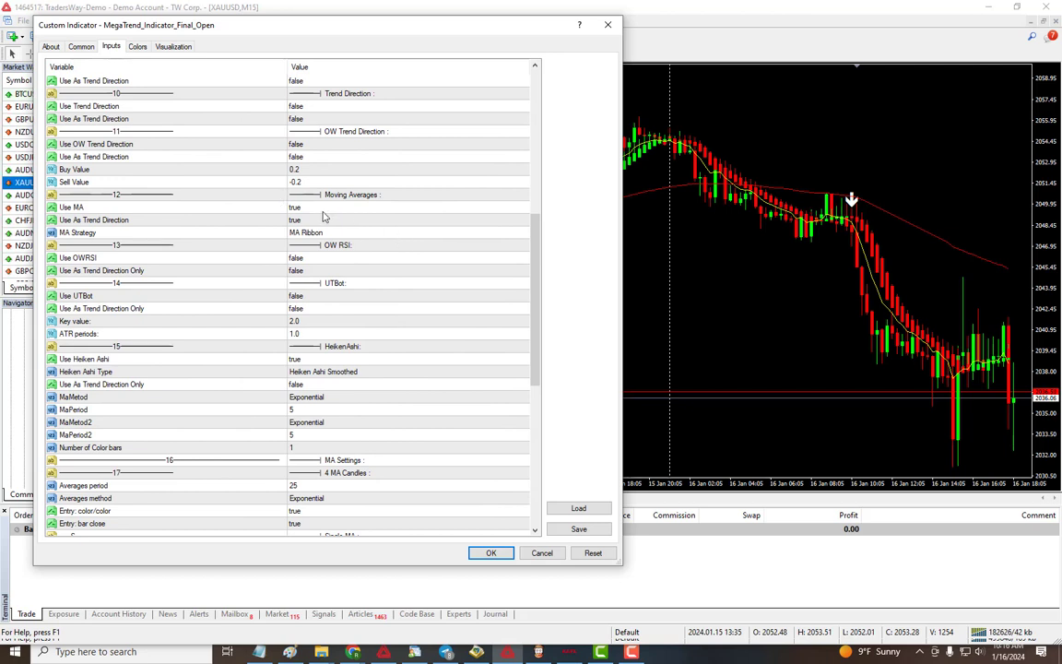
click(321, 209)
click(318, 219)
click(312, 211)
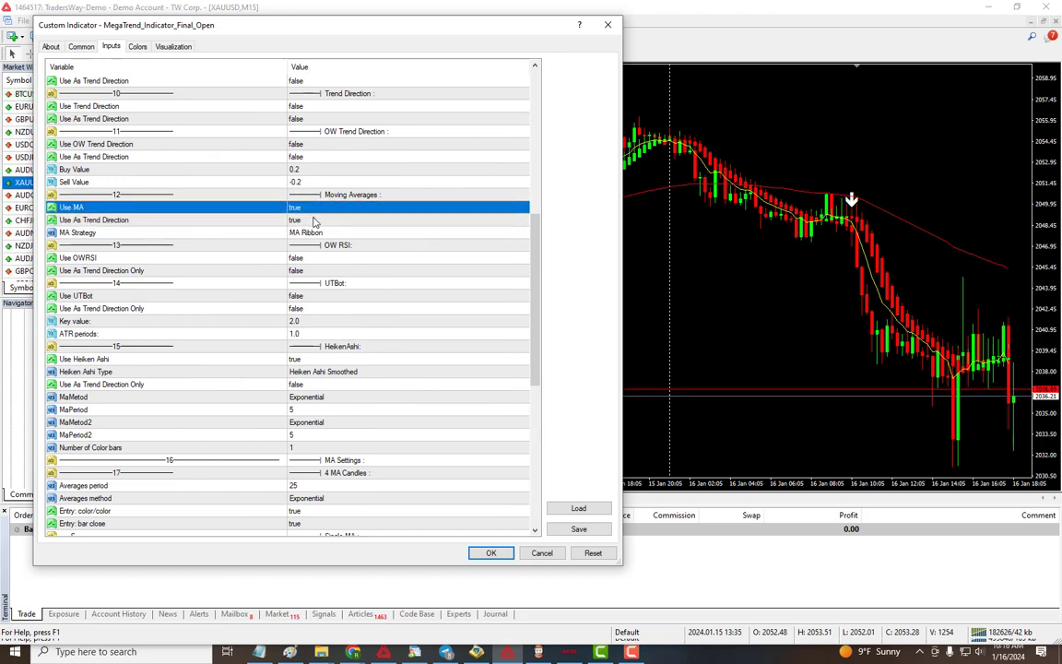
click(361, 221)
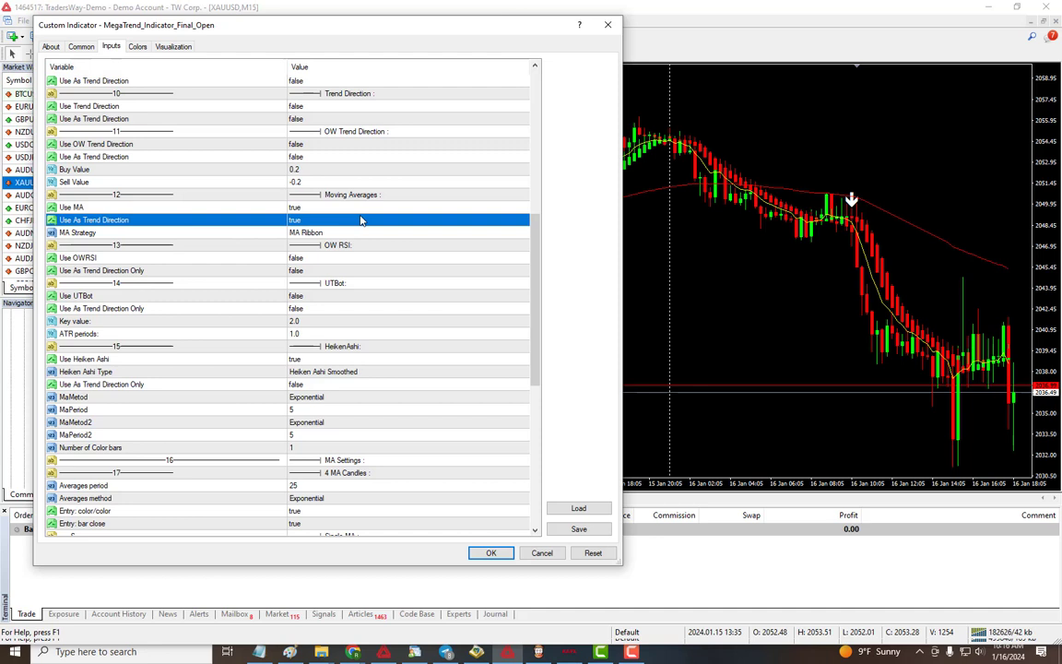
click(314, 360)
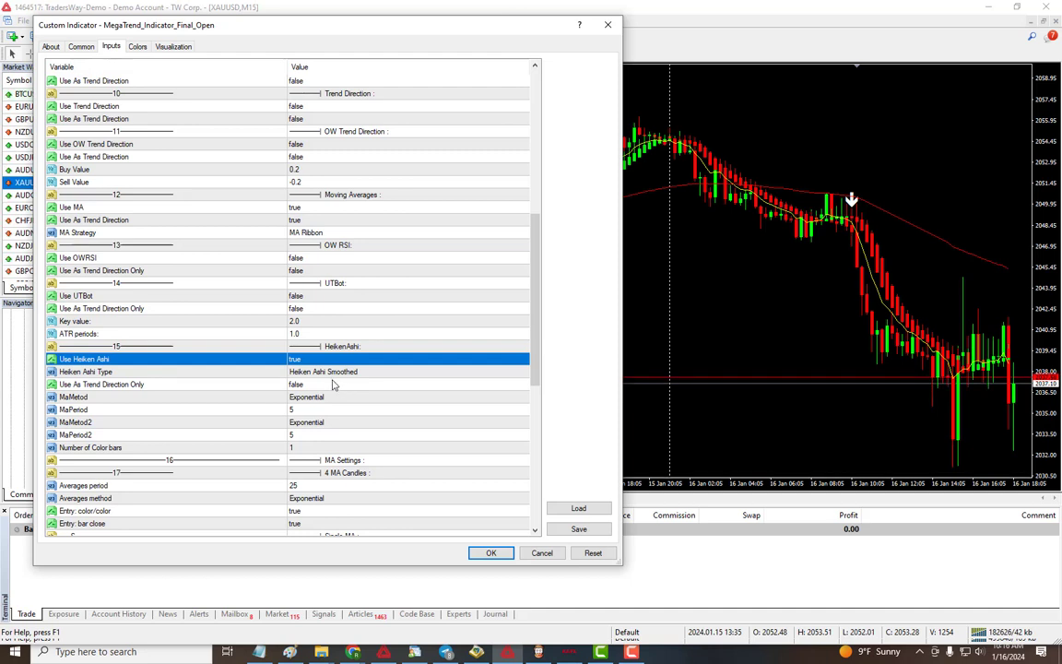
click(314, 384)
click(304, 385)
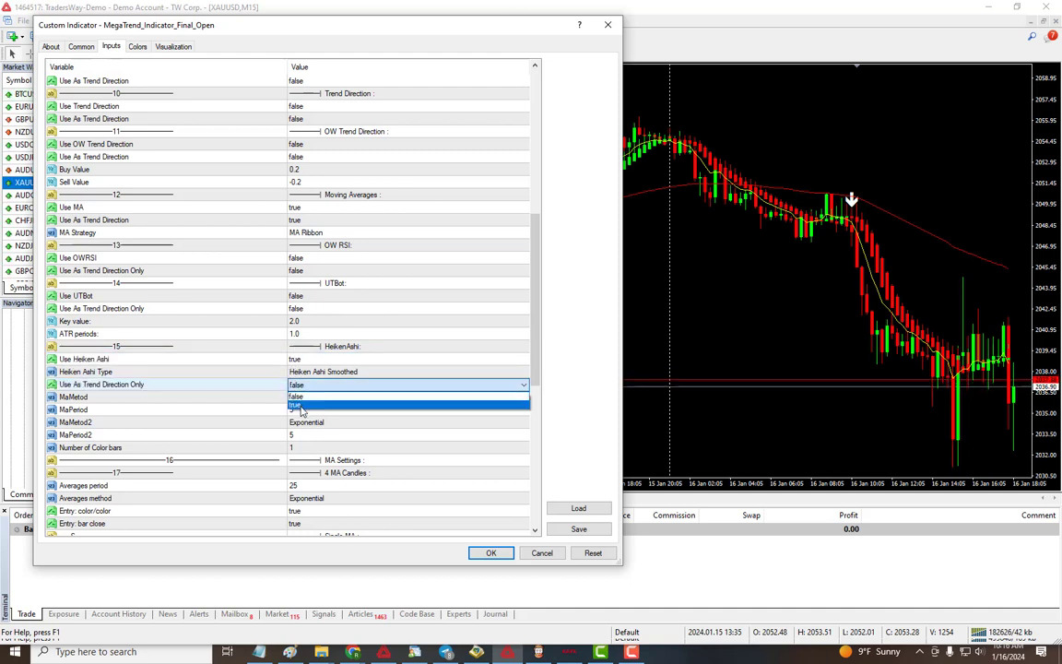
click(299, 409)
click(132, 386)
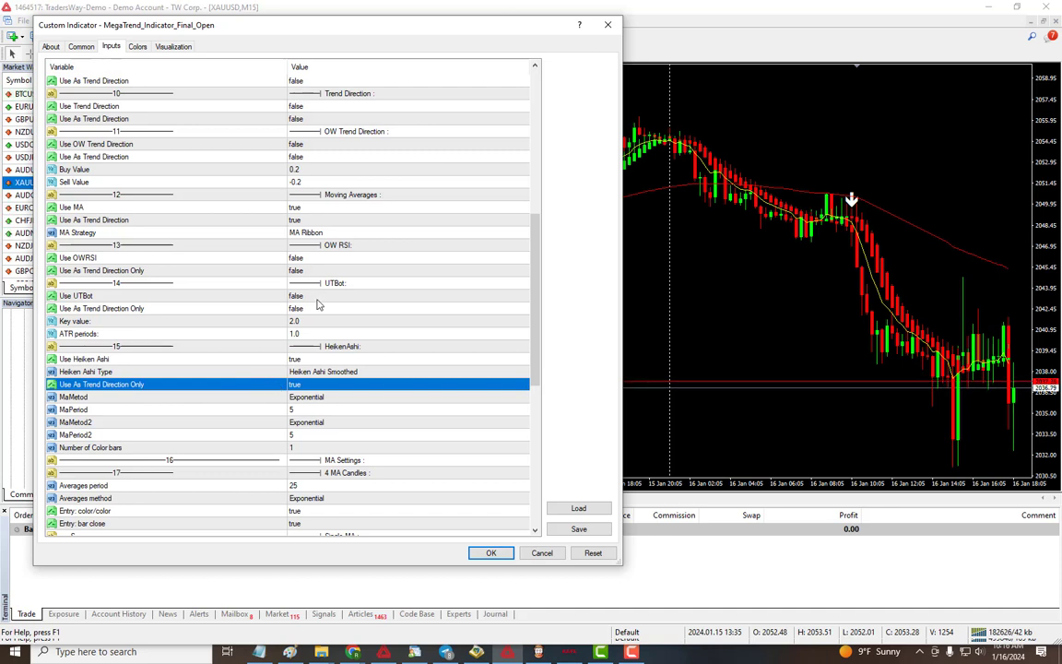
Step: Keep Use MA true, set MA 'Use As Trend Direction' to false, and apply
click(310, 208)
click(312, 209)
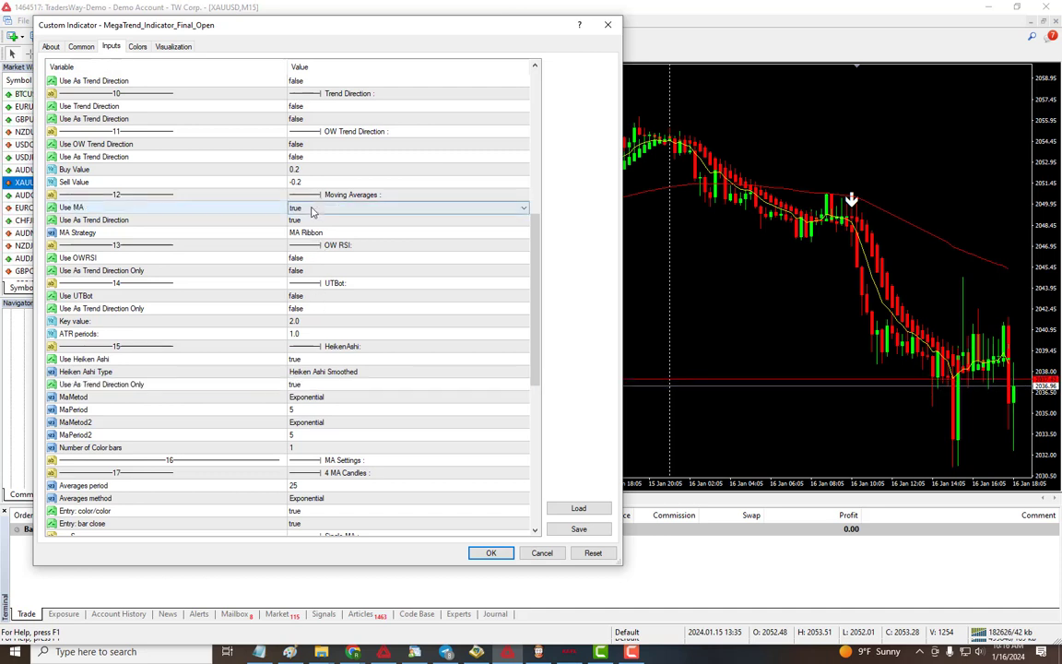
click(311, 209)
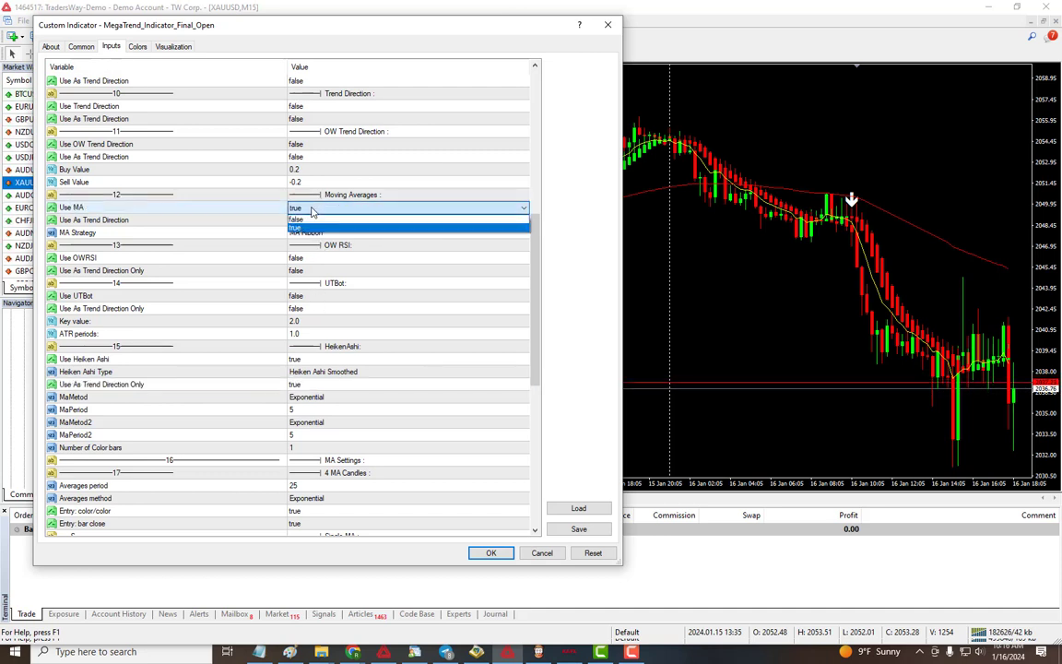
click(294, 225)
click(311, 221)
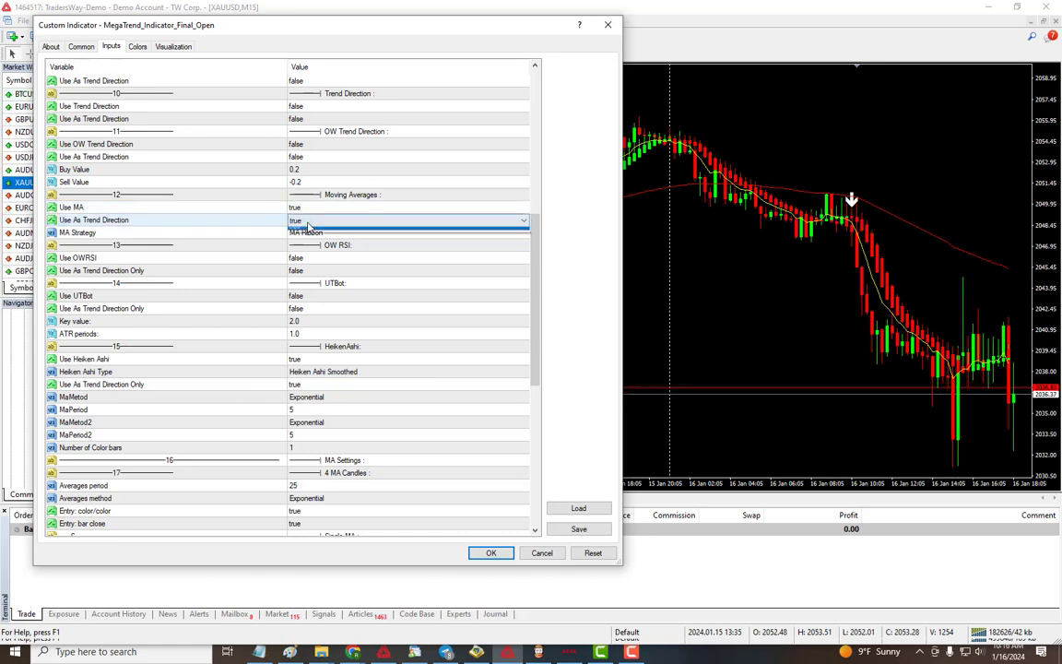
click(311, 221)
click(295, 228)
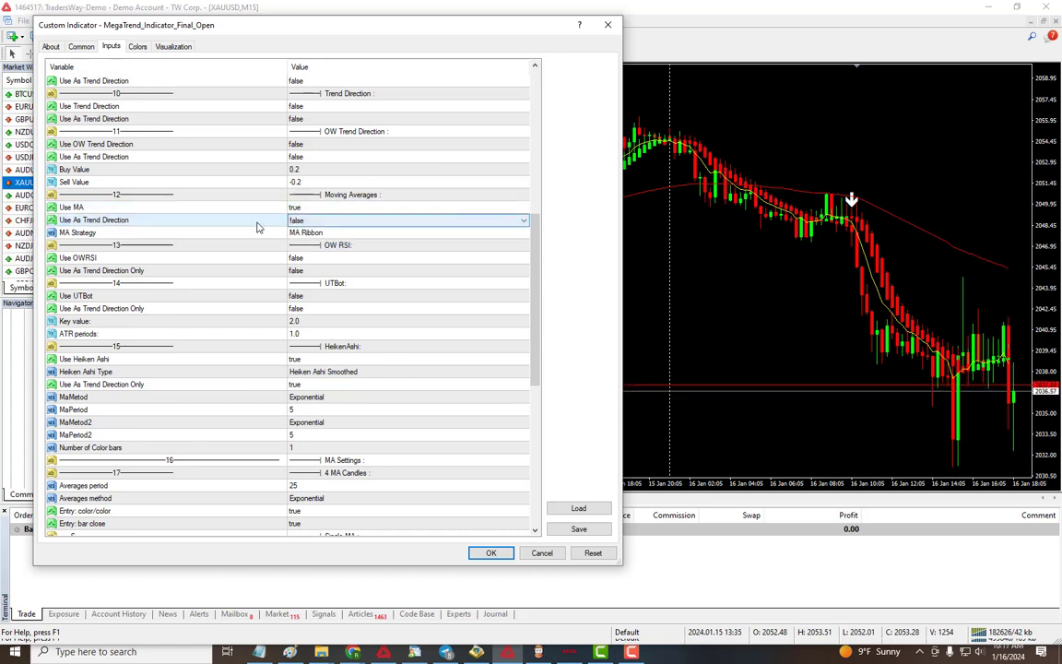
click(139, 223)
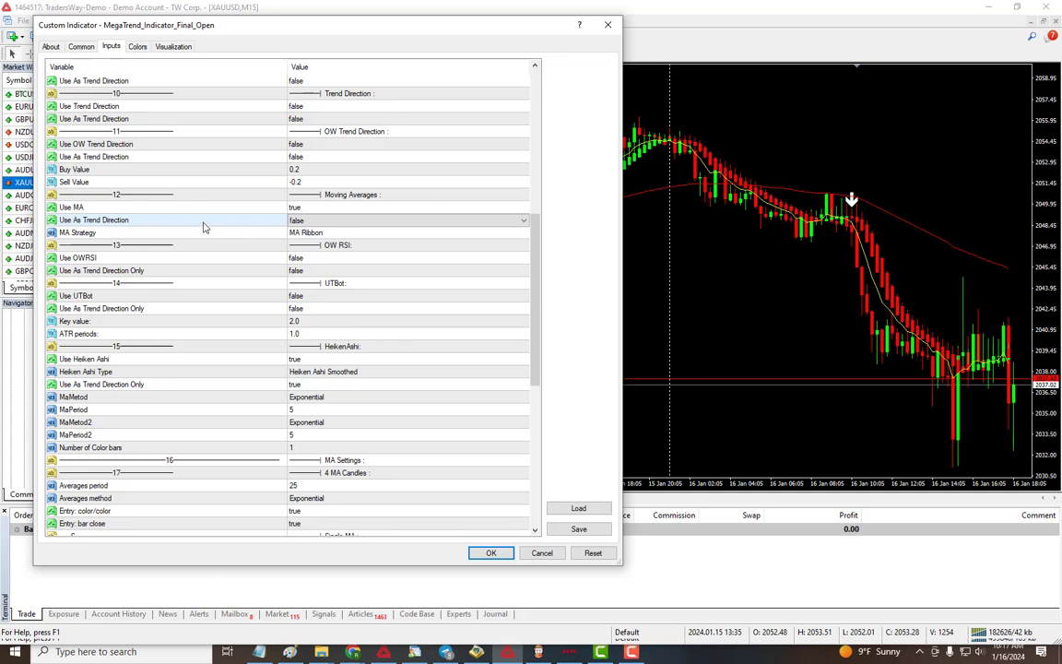
click(237, 210)
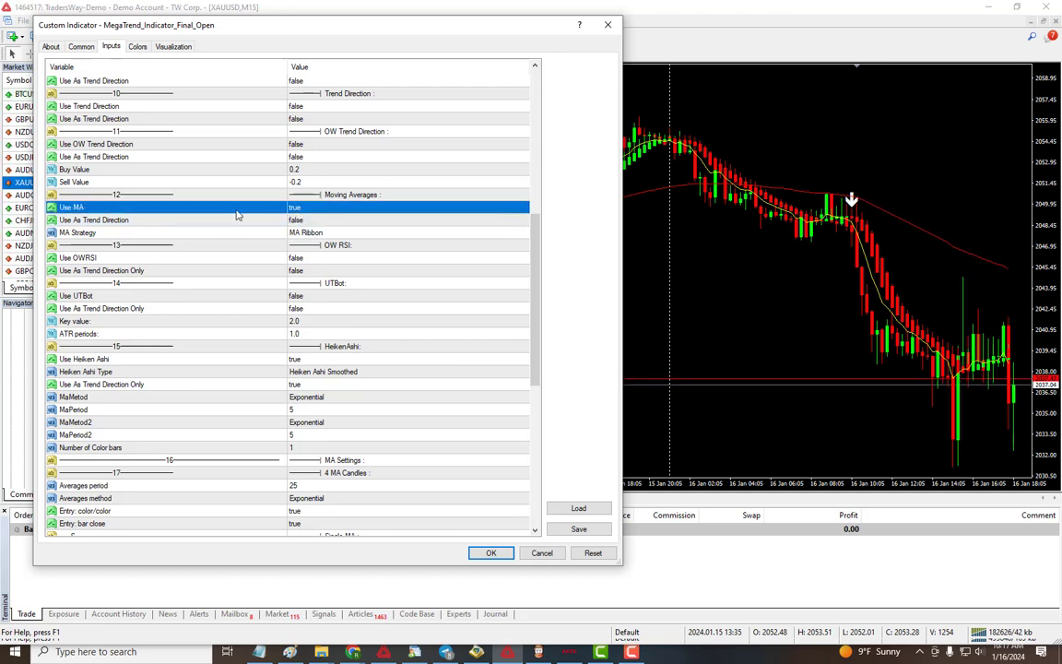
click(492, 554)
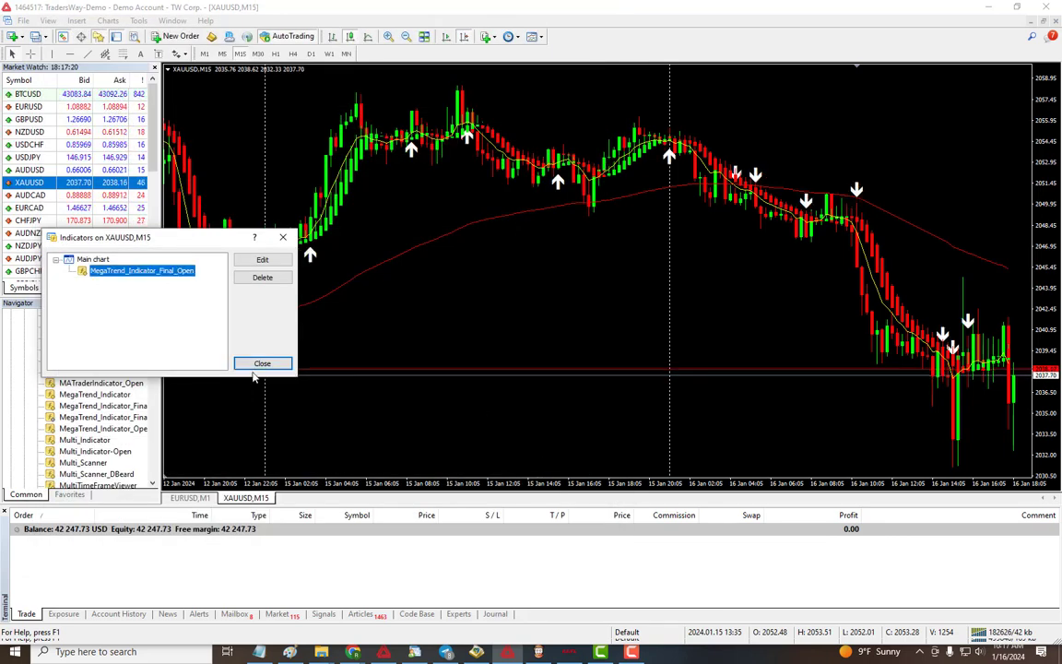
Step: Close the Indicators on XAUUSD,M15 list and review the new buy and sell arrows
click(262, 363)
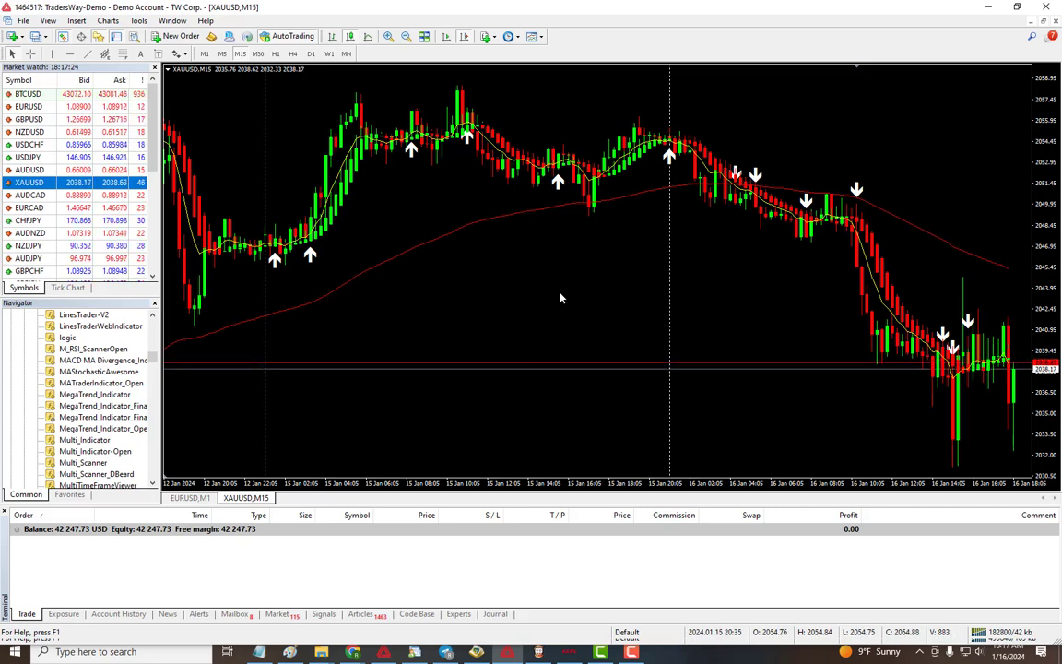
scroll(645, 323, up, 5)
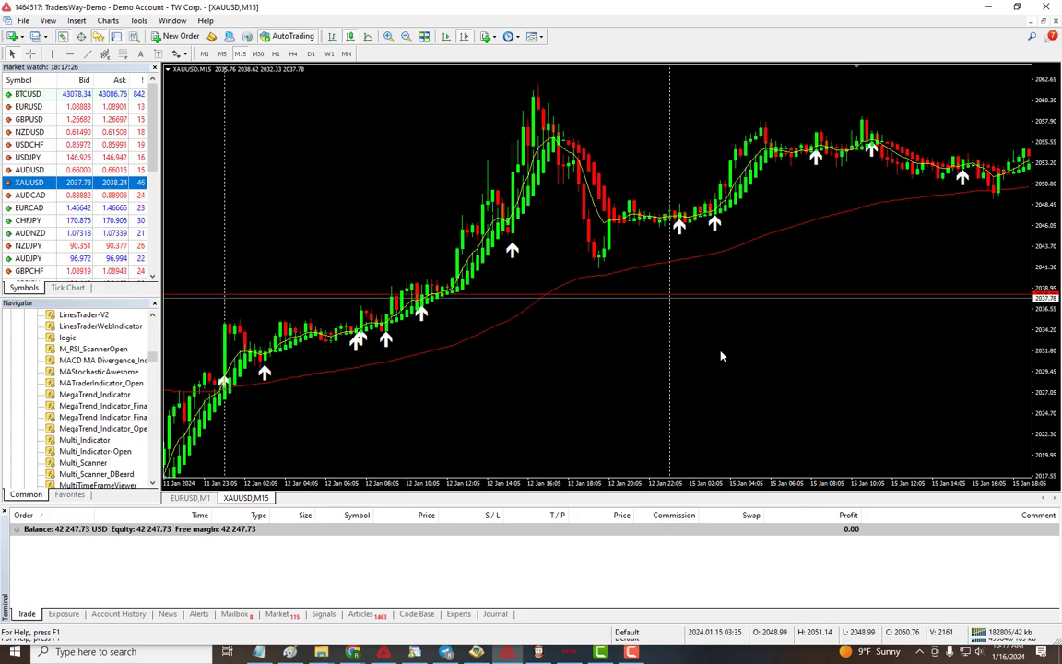
scroll(673, 364, down, 8)
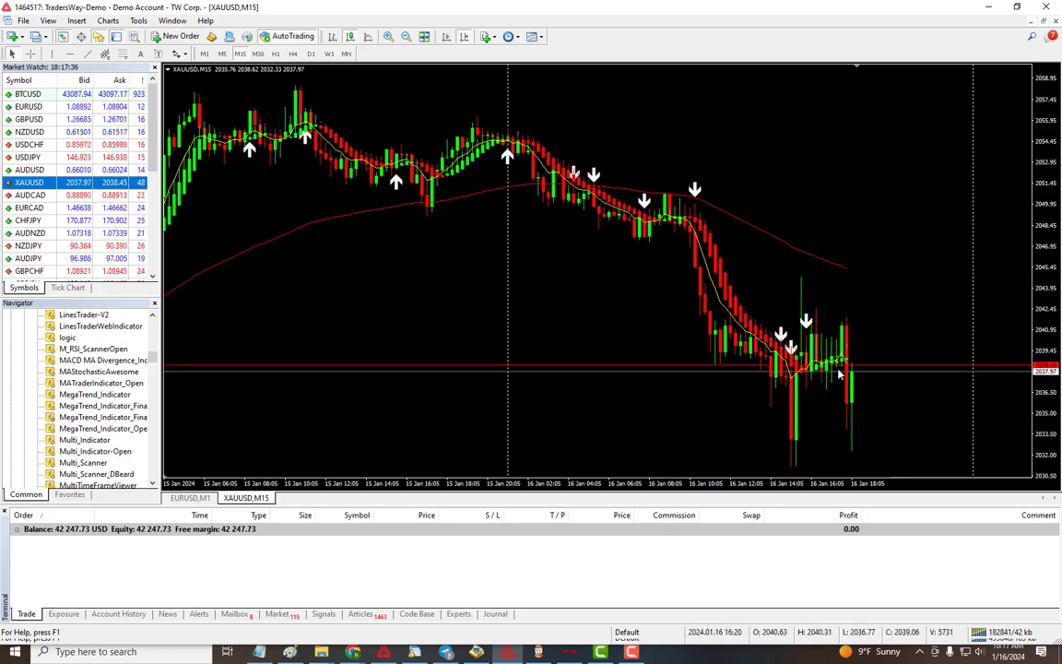
scroll(495, 316, up, 10)
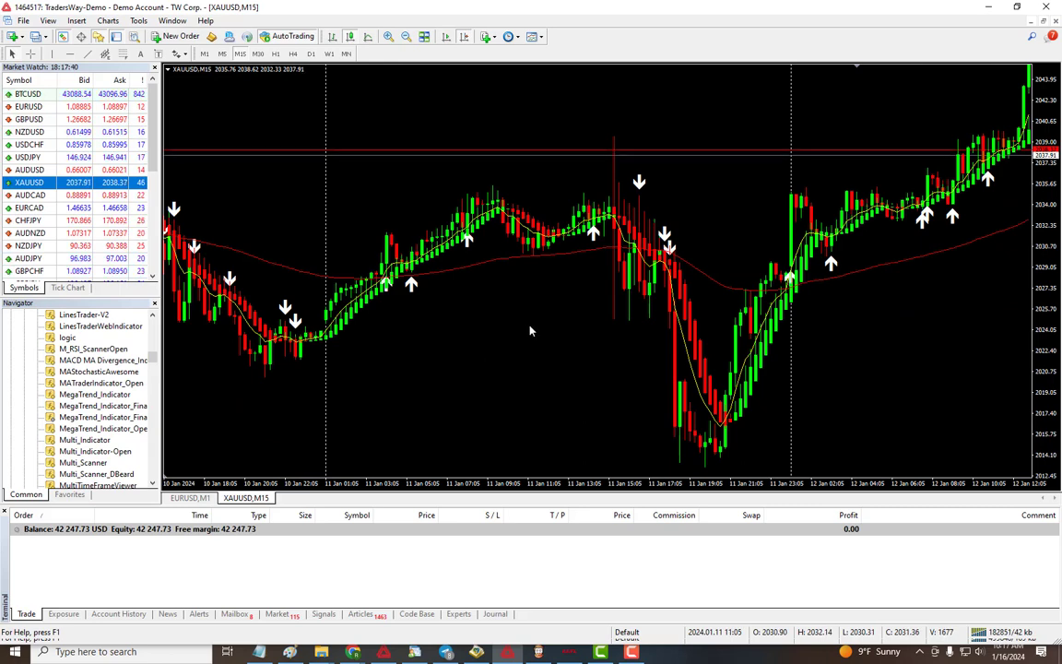
scroll(534, 334, up, 6)
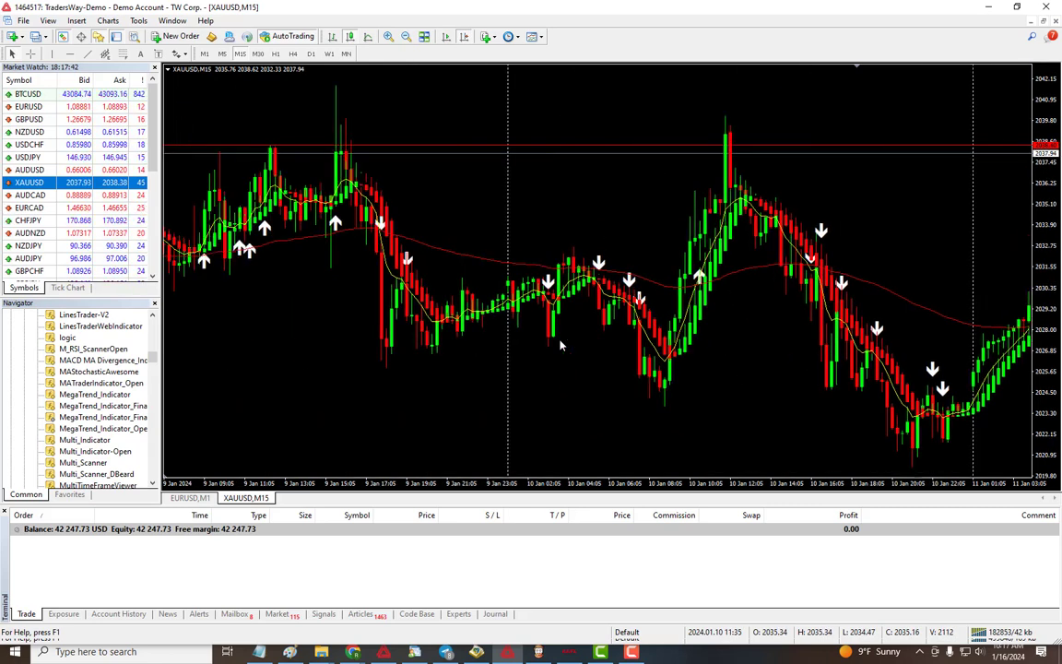
scroll(559, 345, up, 4)
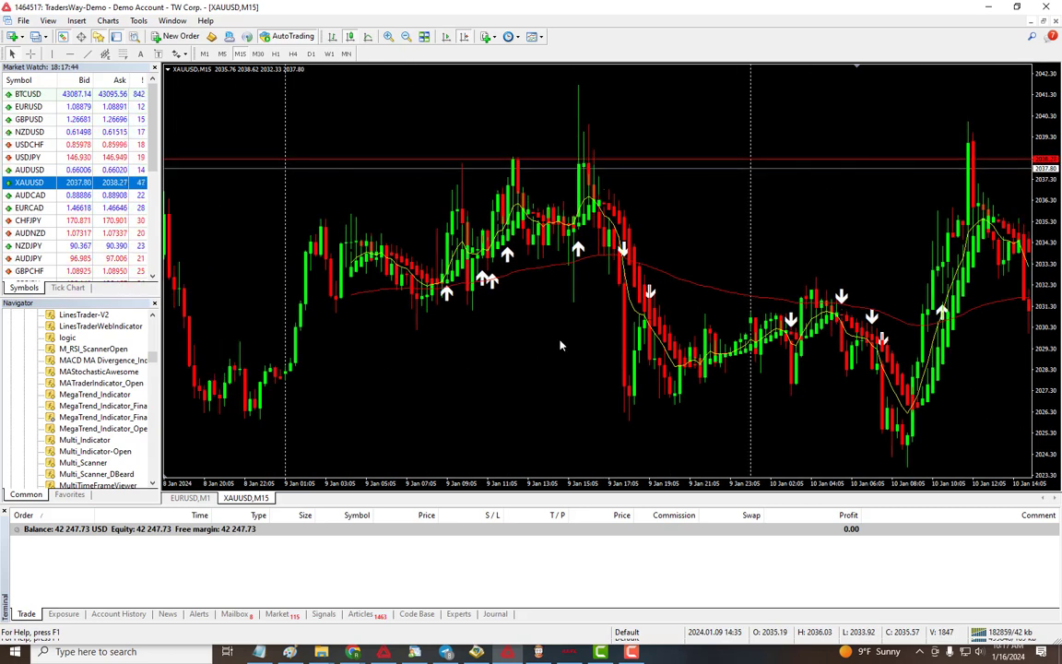
scroll(561, 346, down, 4)
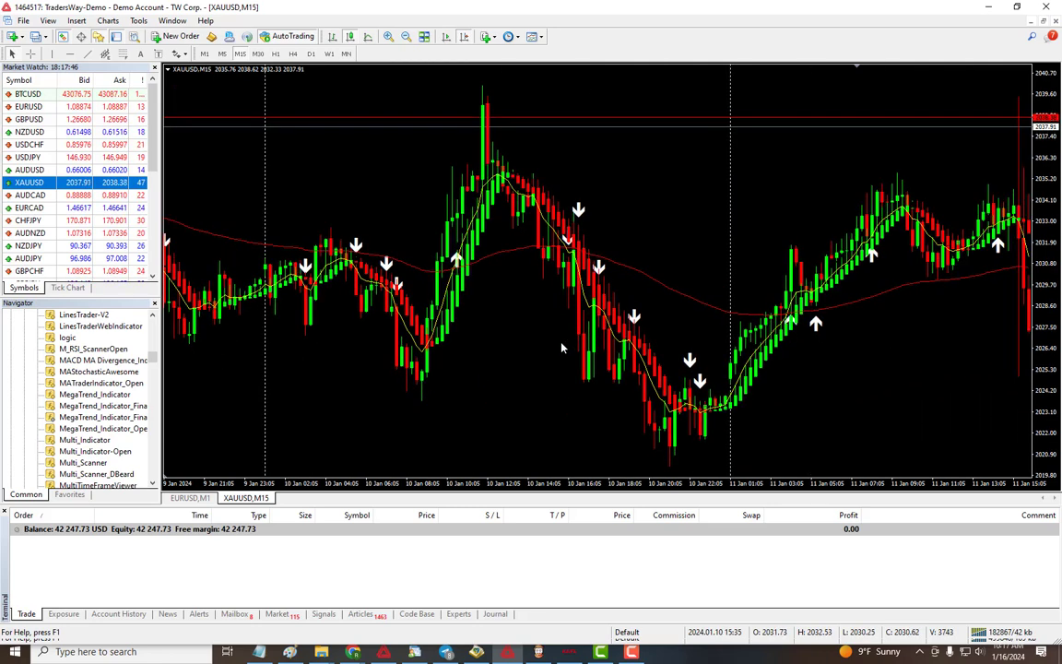
scroll(560, 346, down, 4)
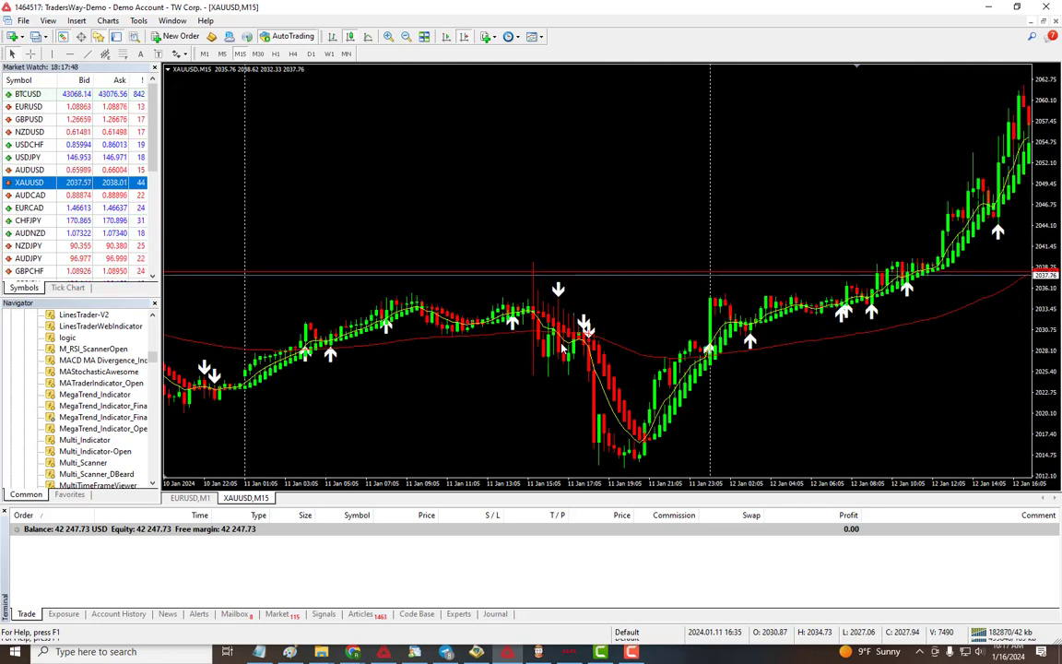